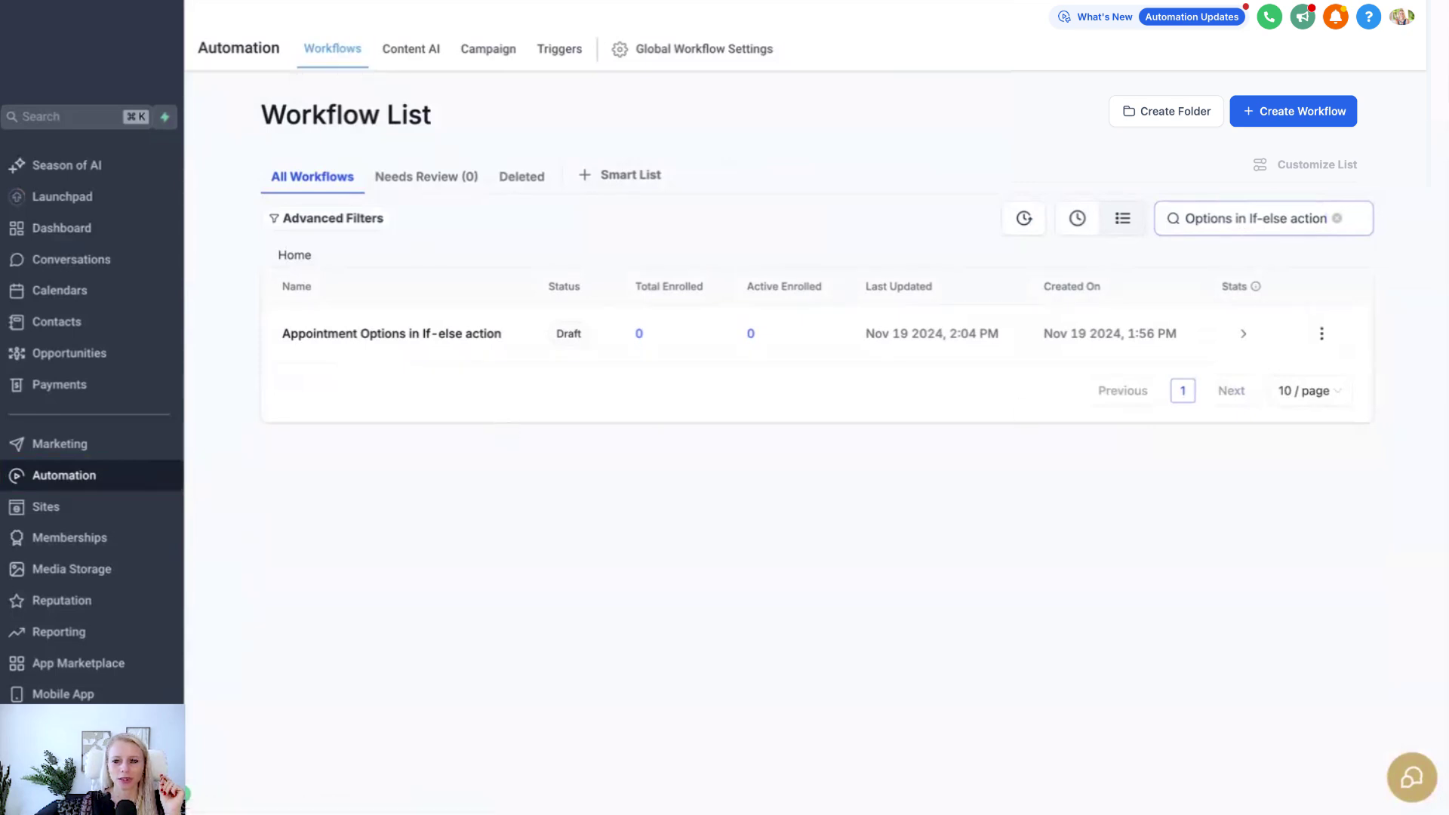
- Open the 'Appointment Options in If-else action' workflow and review the Customer Booked Appointment trigger without changes
click(398, 343)
click(642, 184)
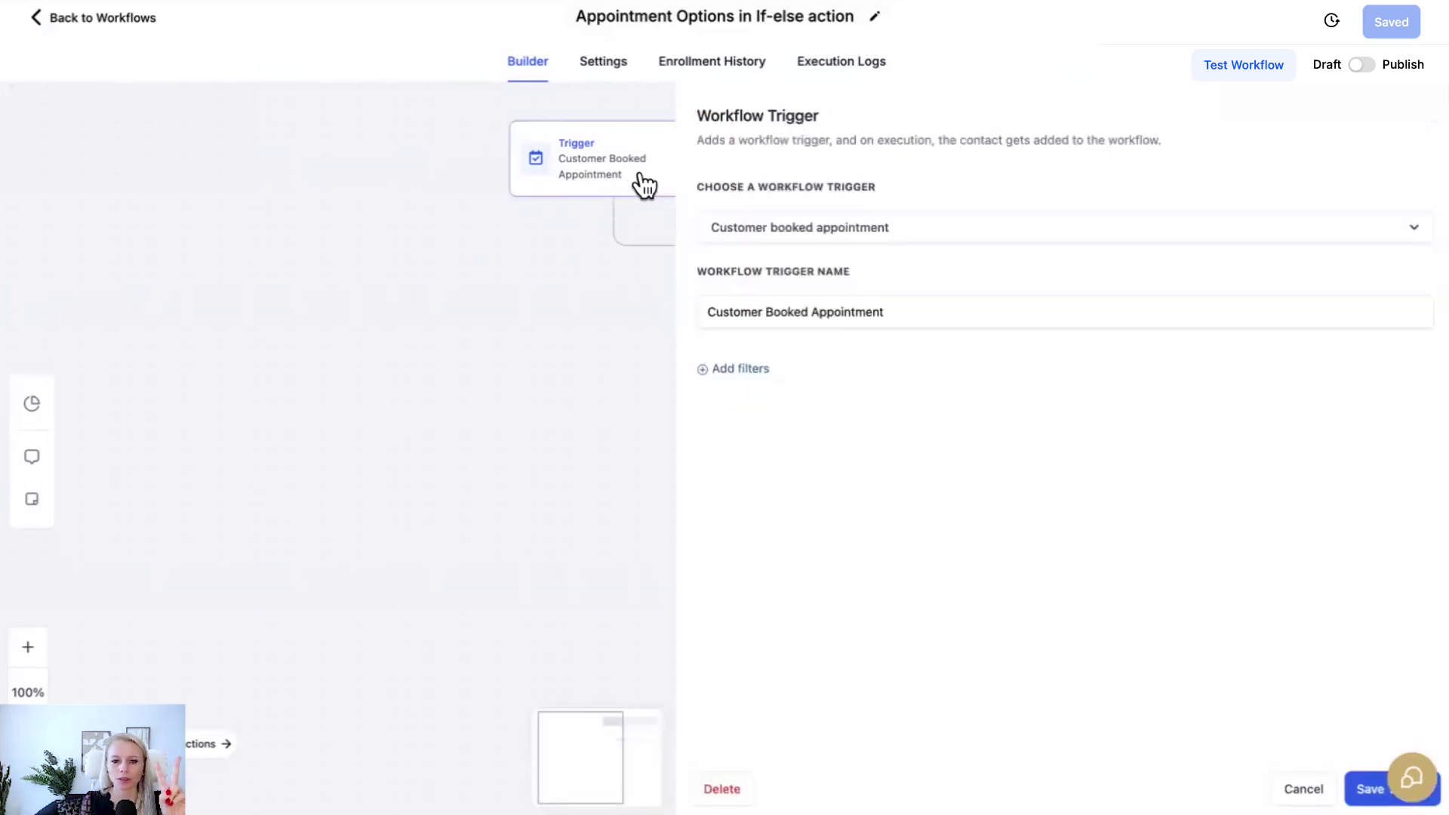
click(1297, 789)
- Add a second trigger, Appointment Status, found by searching 'app'
click(867, 178)
click(1077, 187)
text(app)
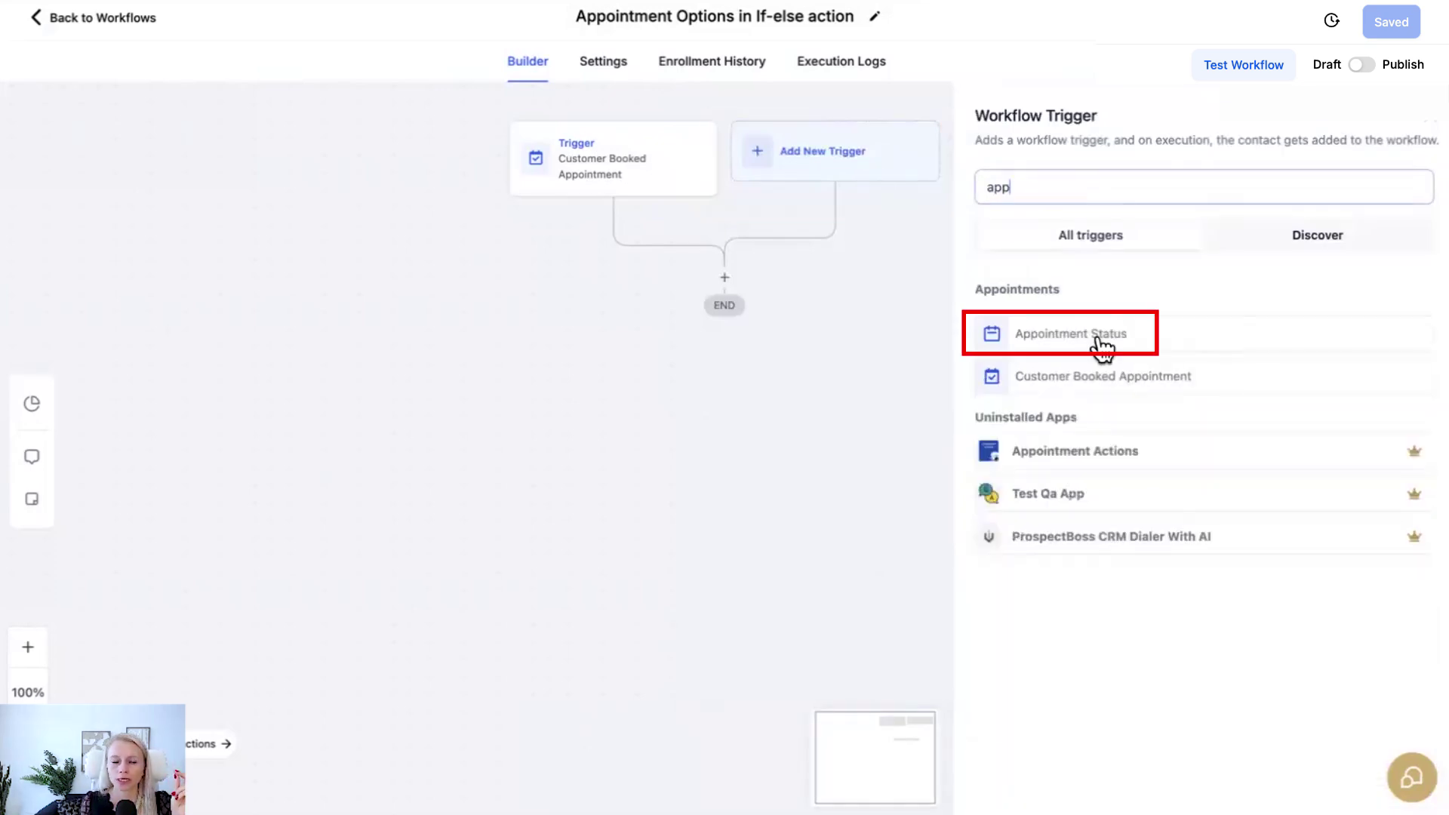
click(1100, 347)
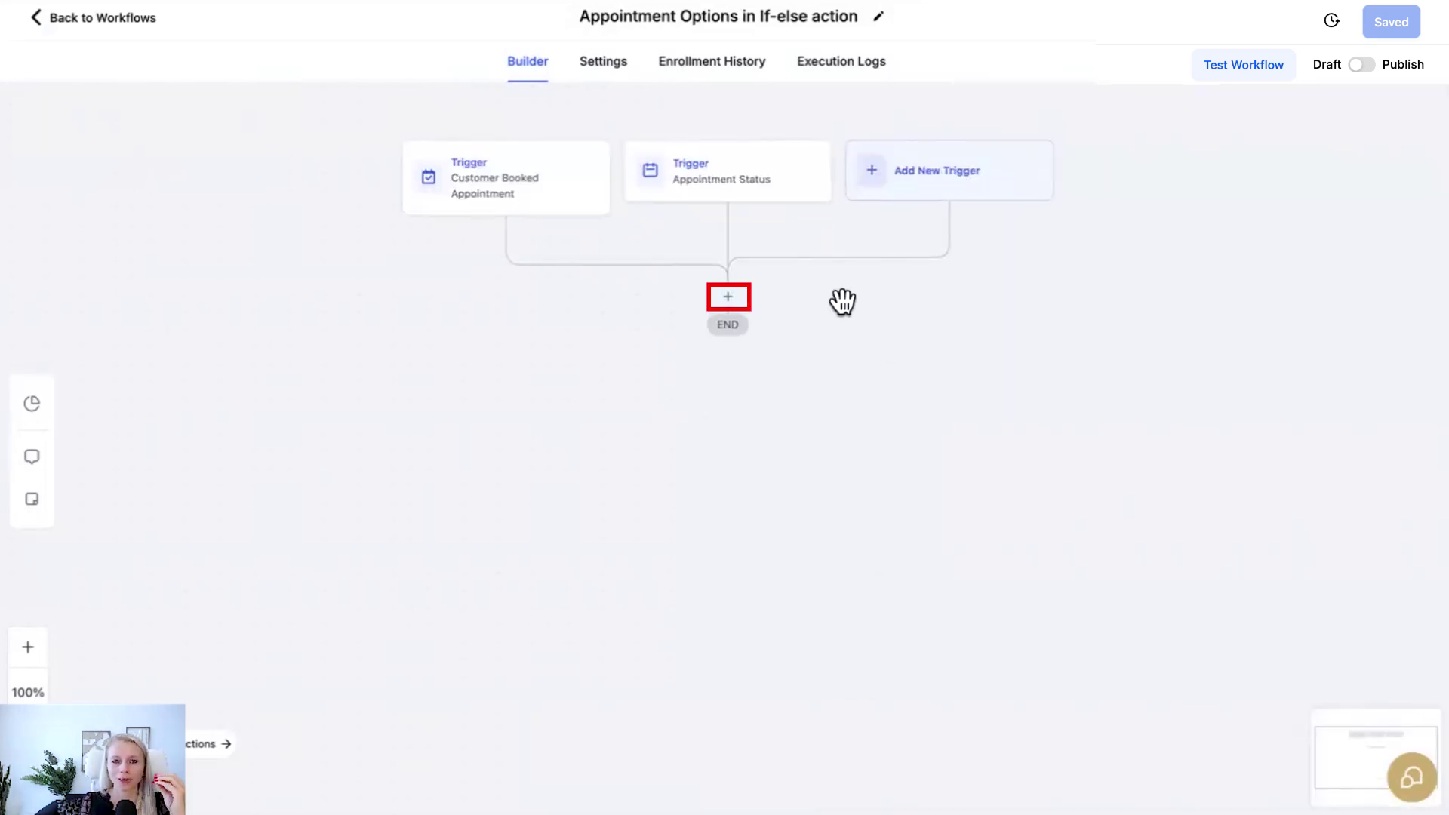
- Insert an If / Else condition action below the triggers
click(738, 296)
text(if)
click(1074, 321)
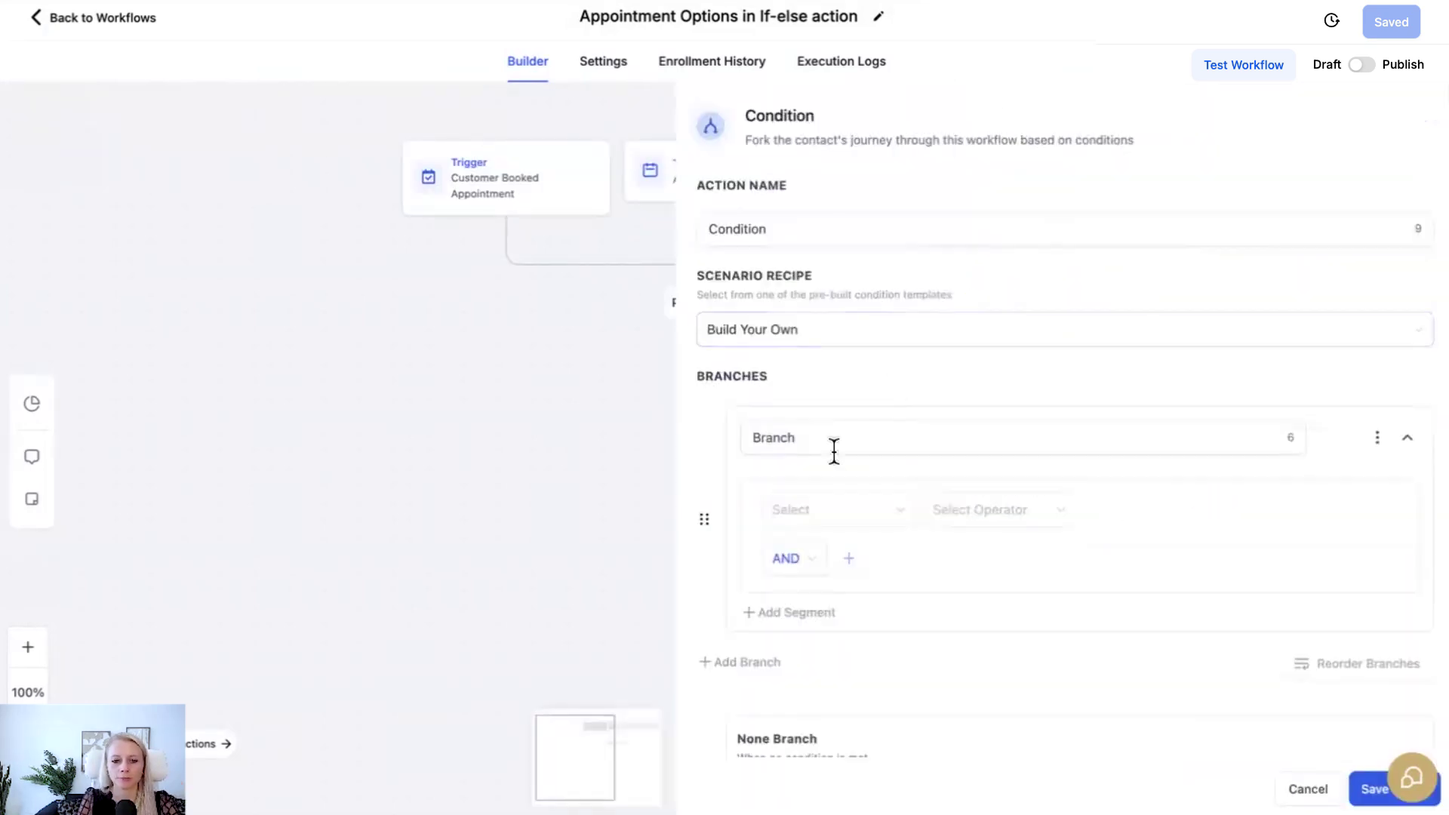
- Set the first branch to Appointment Rescheduled is True and name it 'rescheduled TRUE'
scroll(834, 449, down, 1)
click(895, 445)
click(906, 455)
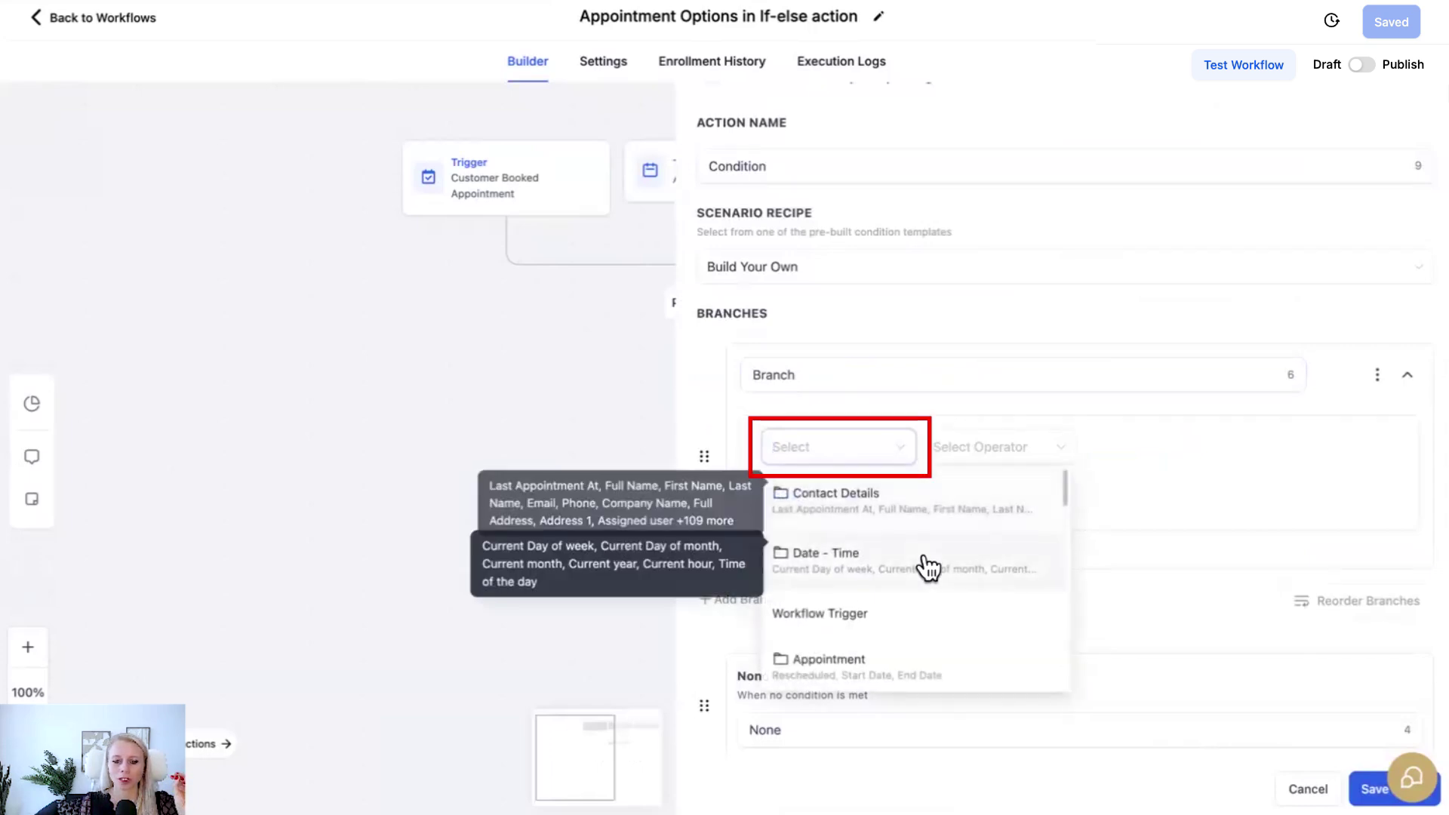
scroll(898, 574, down, 2)
click(803, 555)
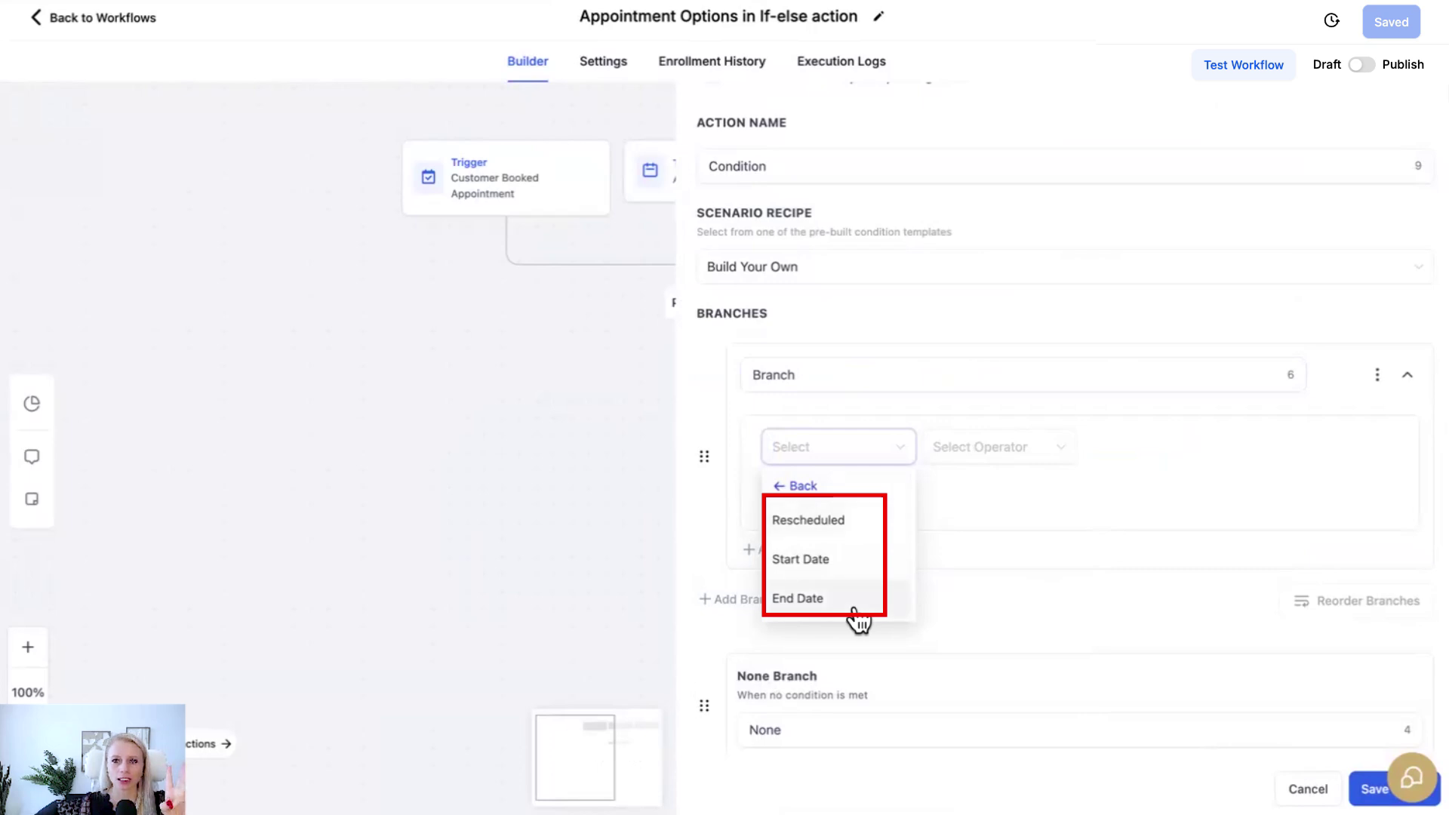
click(867, 525)
click(1393, 456)
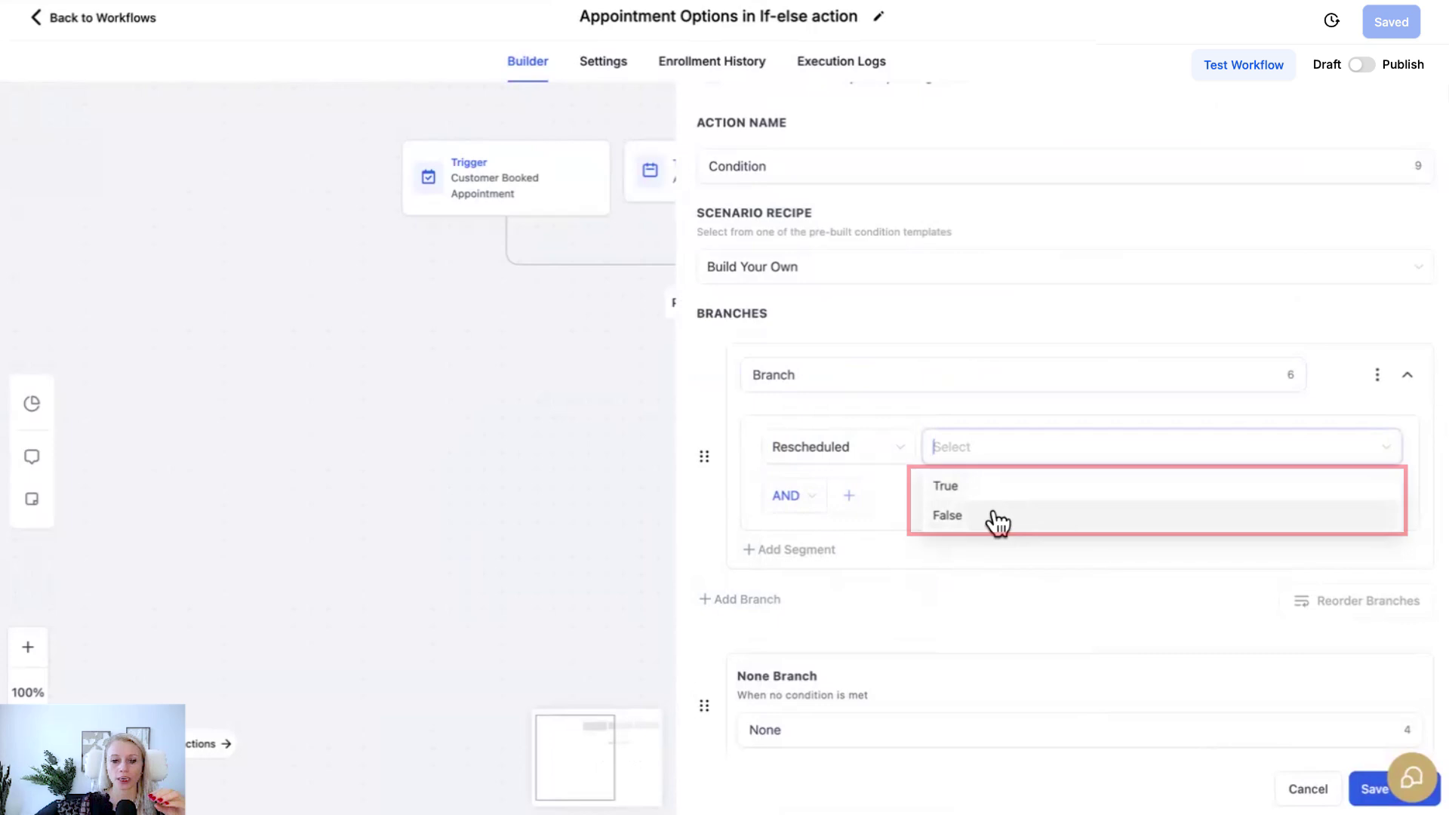
click(989, 489)
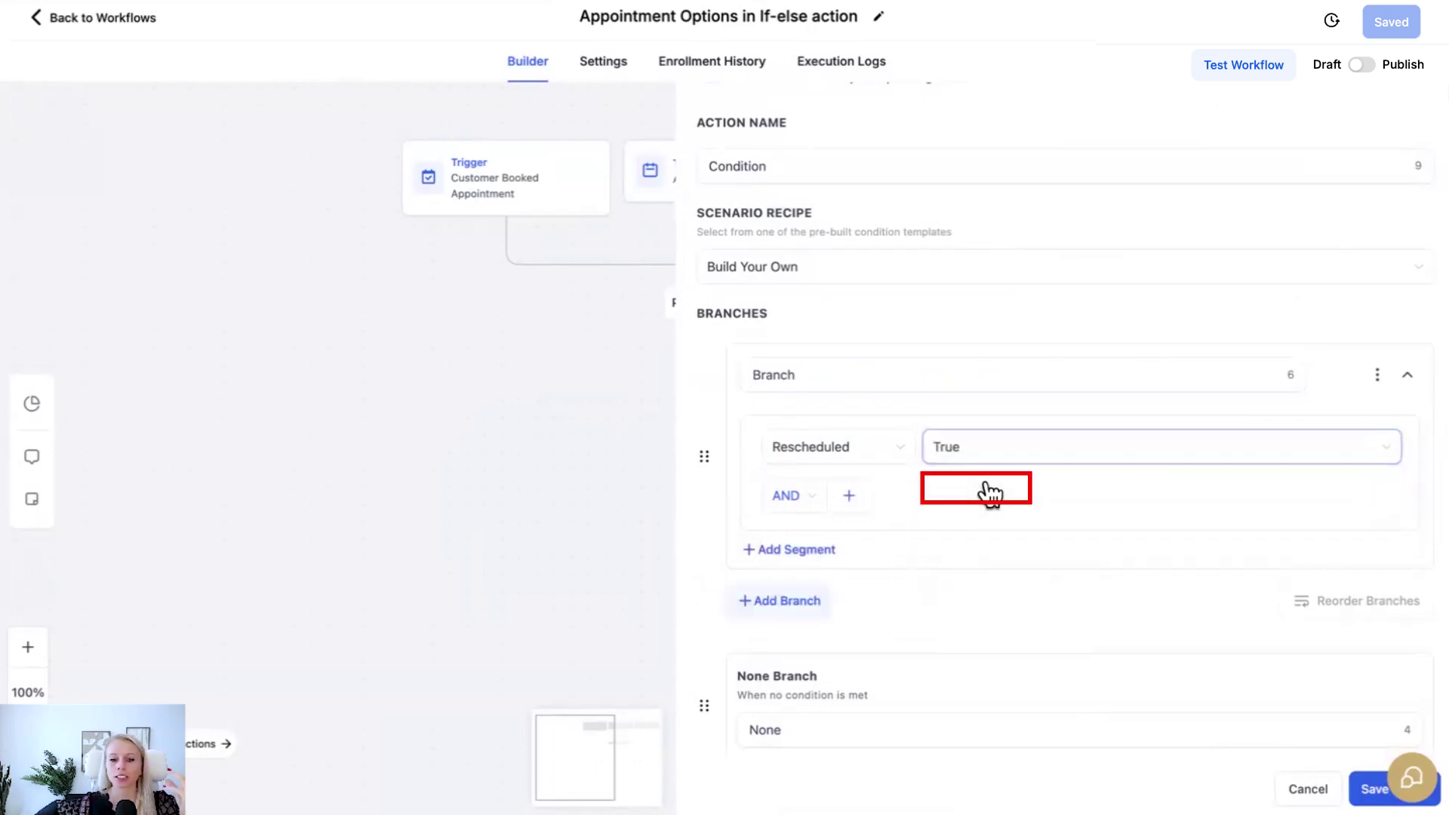
click(991, 452)
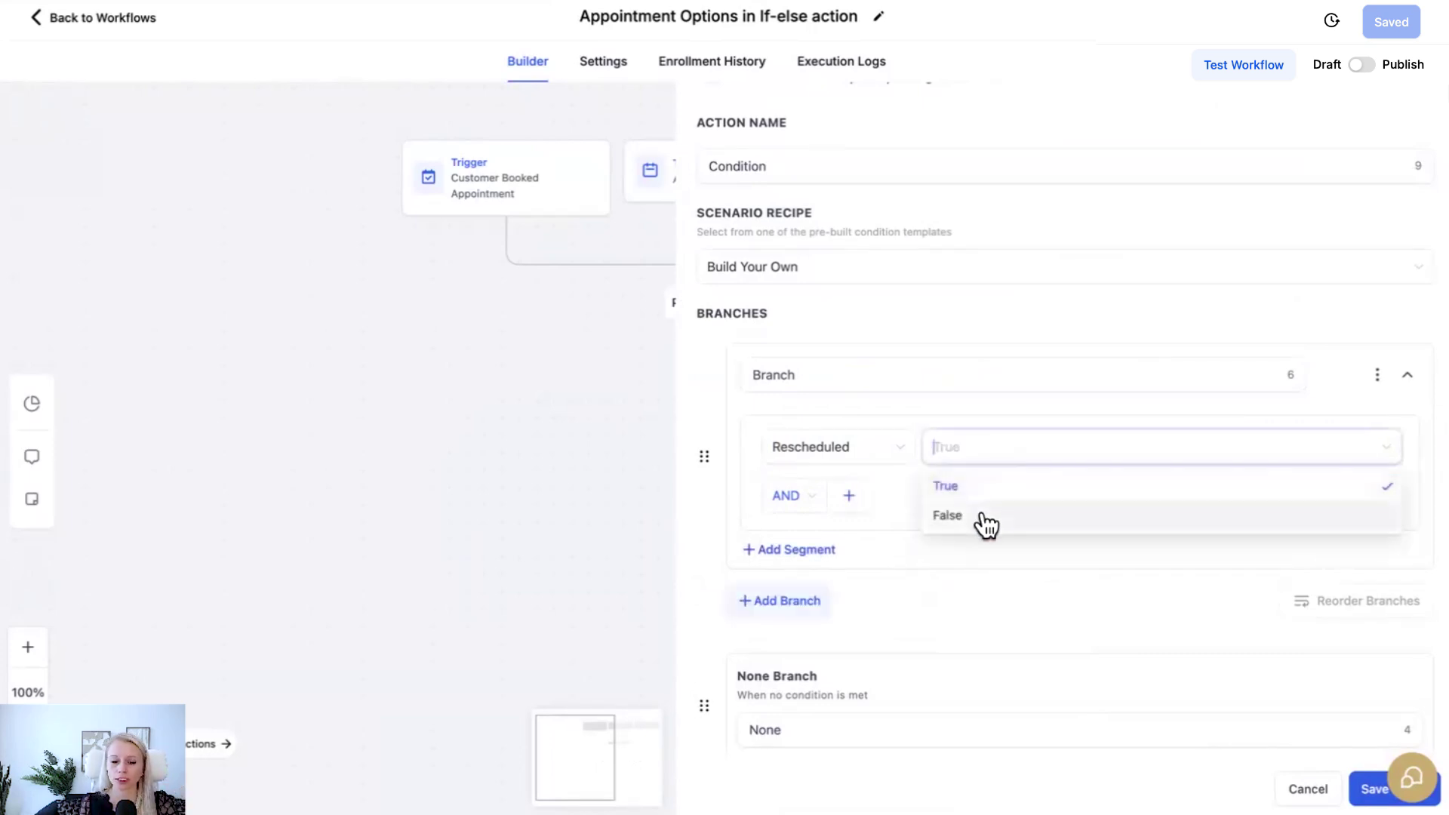
click(985, 519)
click(976, 453)
click(979, 489)
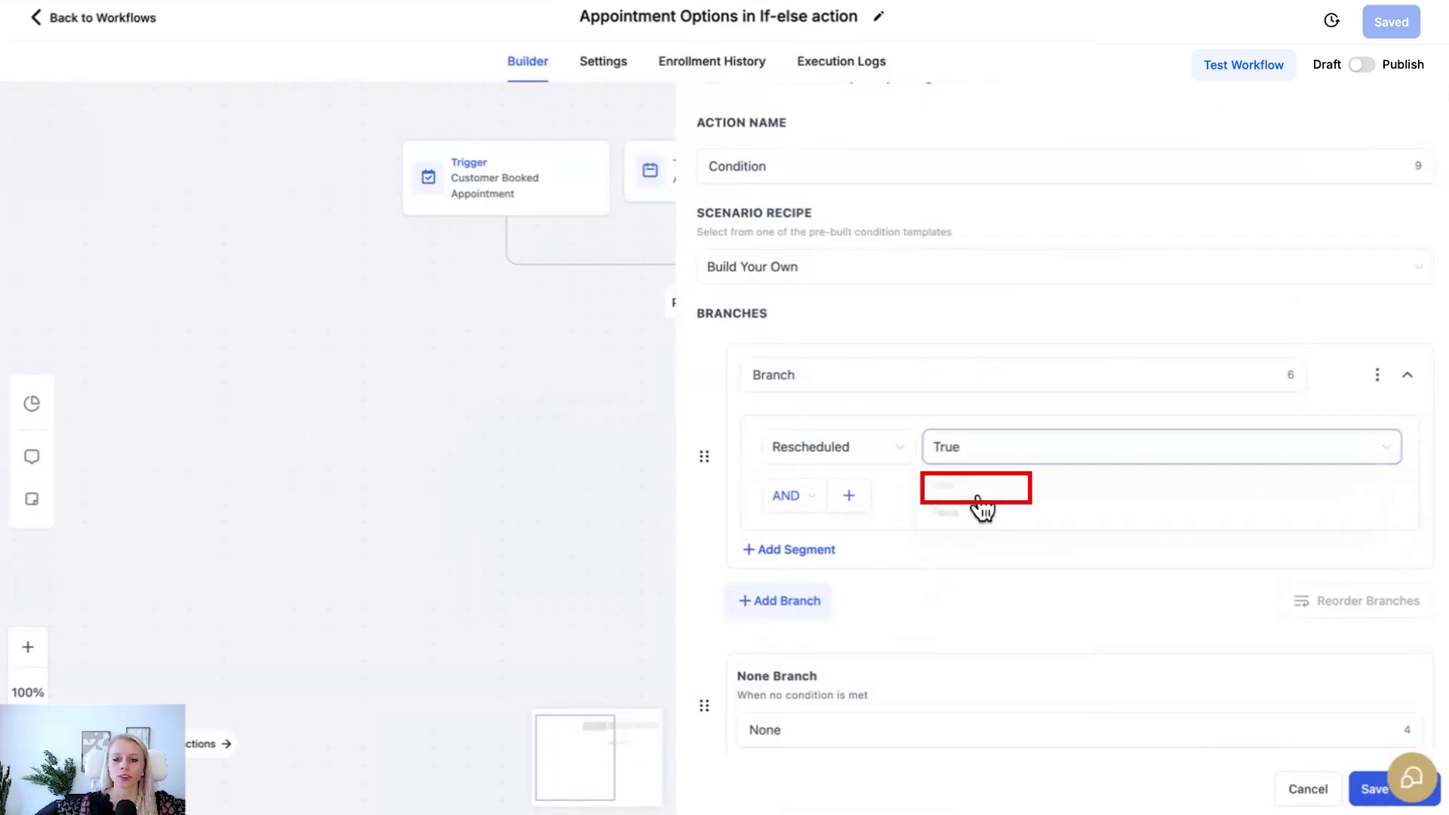
click(868, 384)
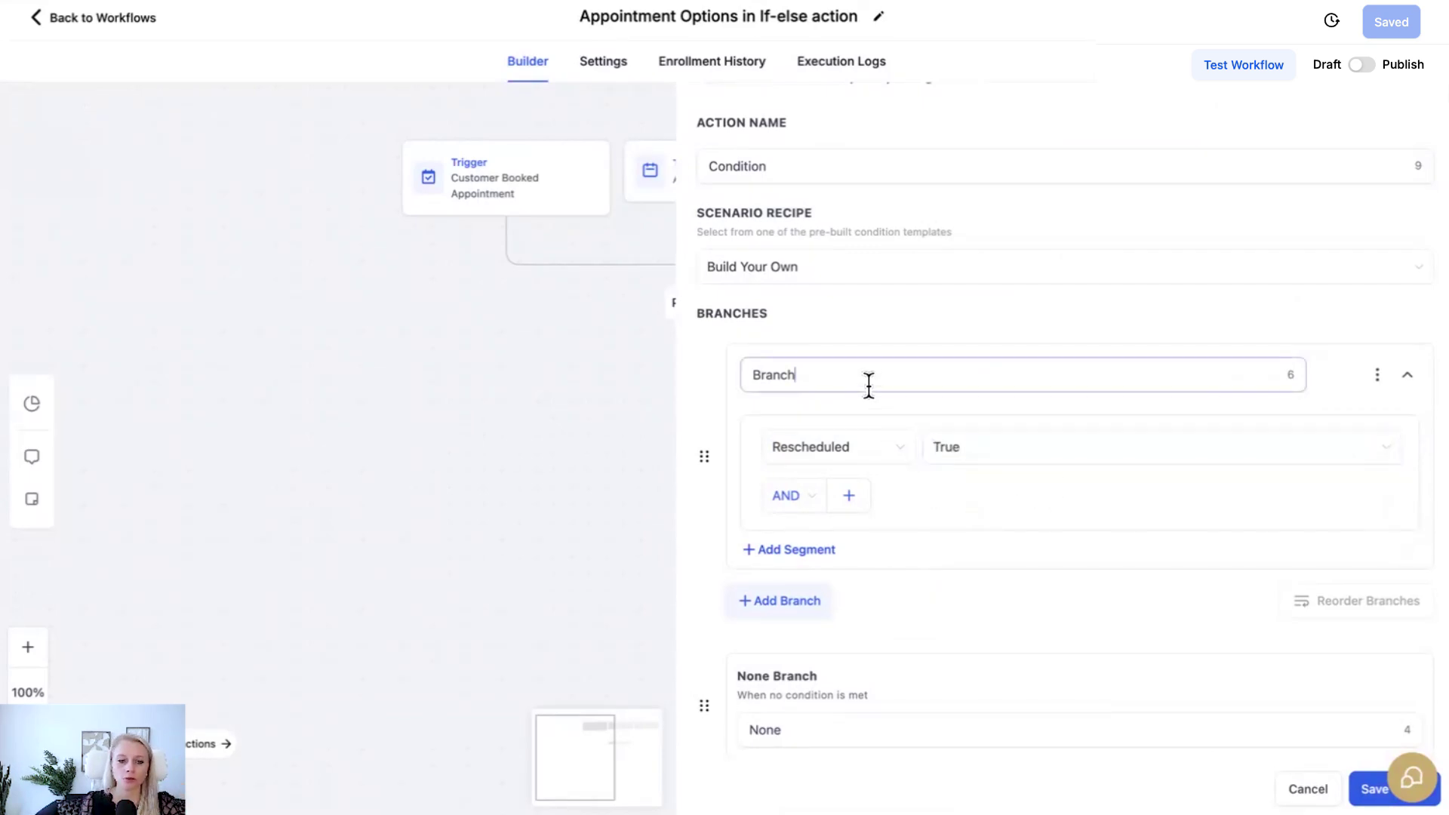
key(ctrl+a)
text(rescheduled TRUE)
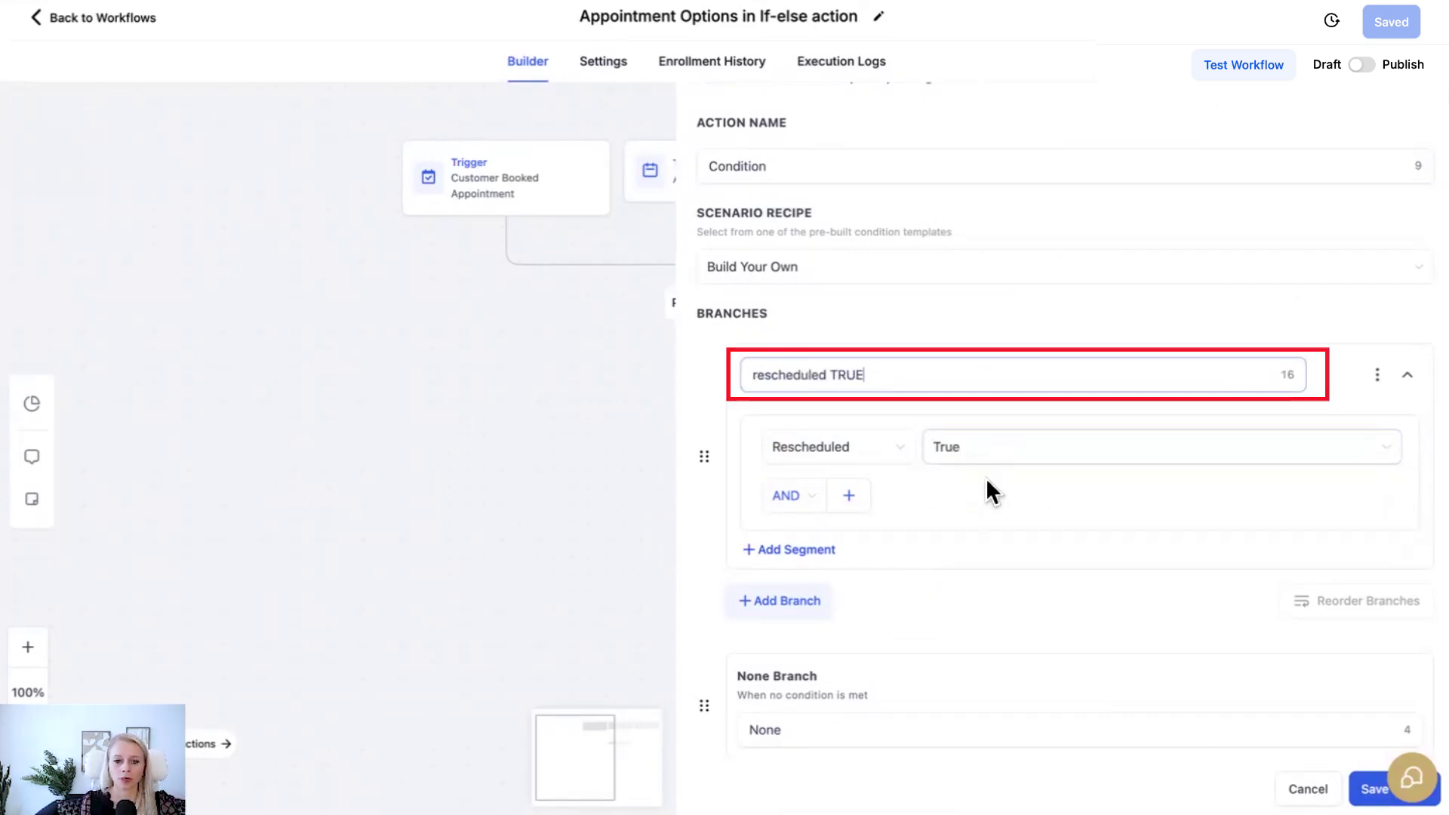
- Add a 'rescheduled FALSE' branch testing Rescheduled is False, then save the condition
scroll(984, 482, down, 1)
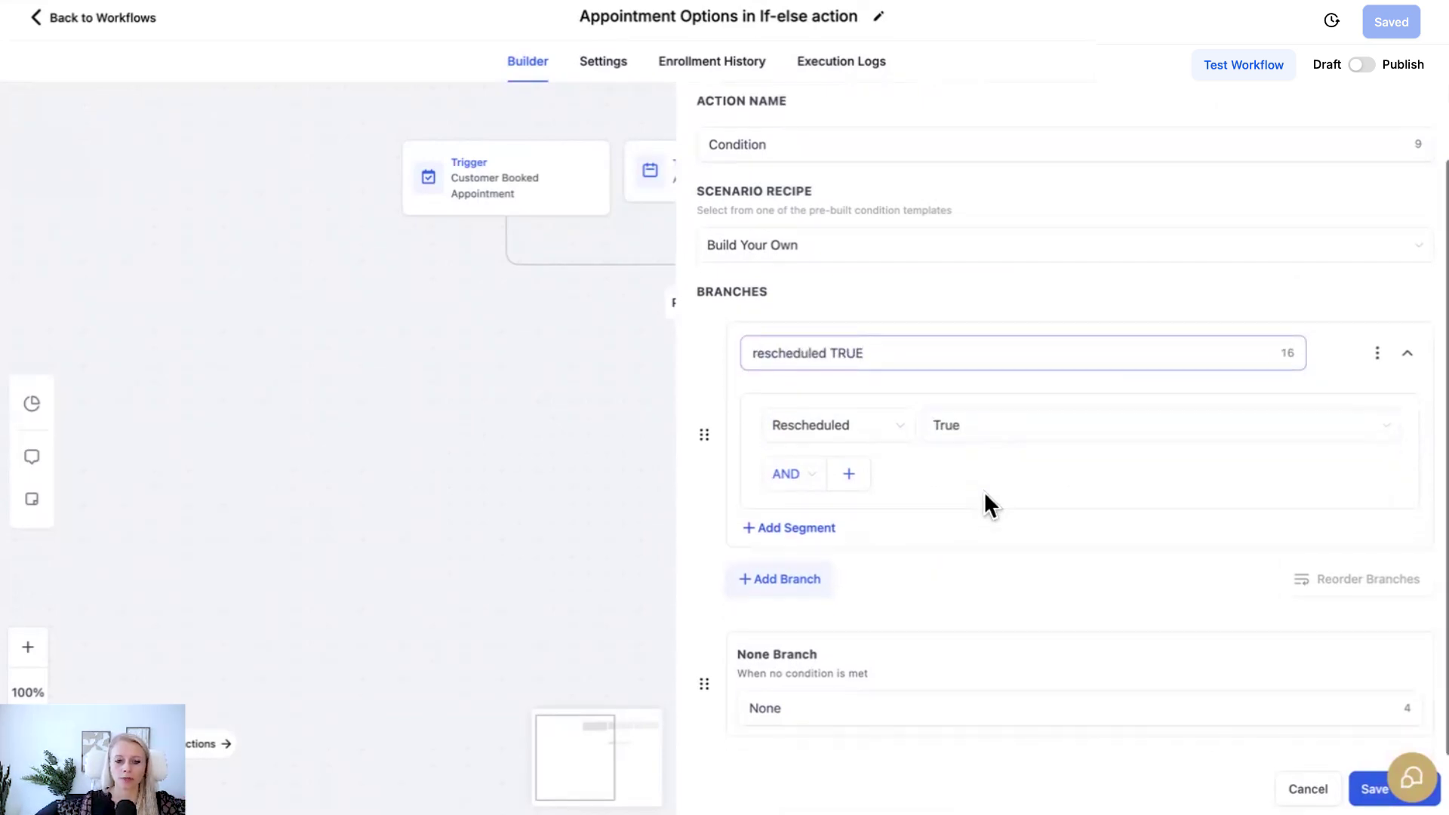
click(817, 584)
text(rescheduled TRUE)
drag(864, 593, 929, 579)
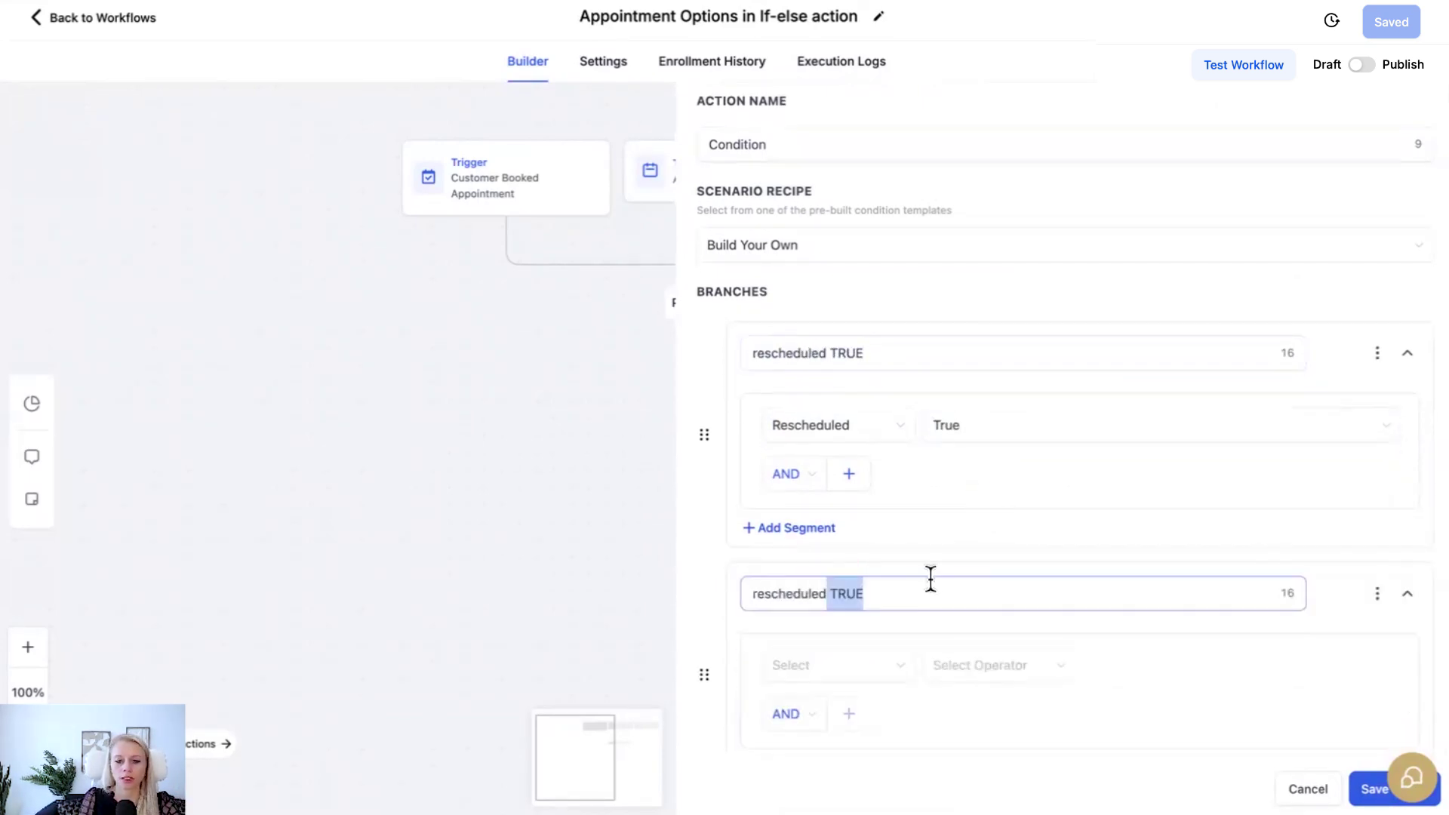
text(F)
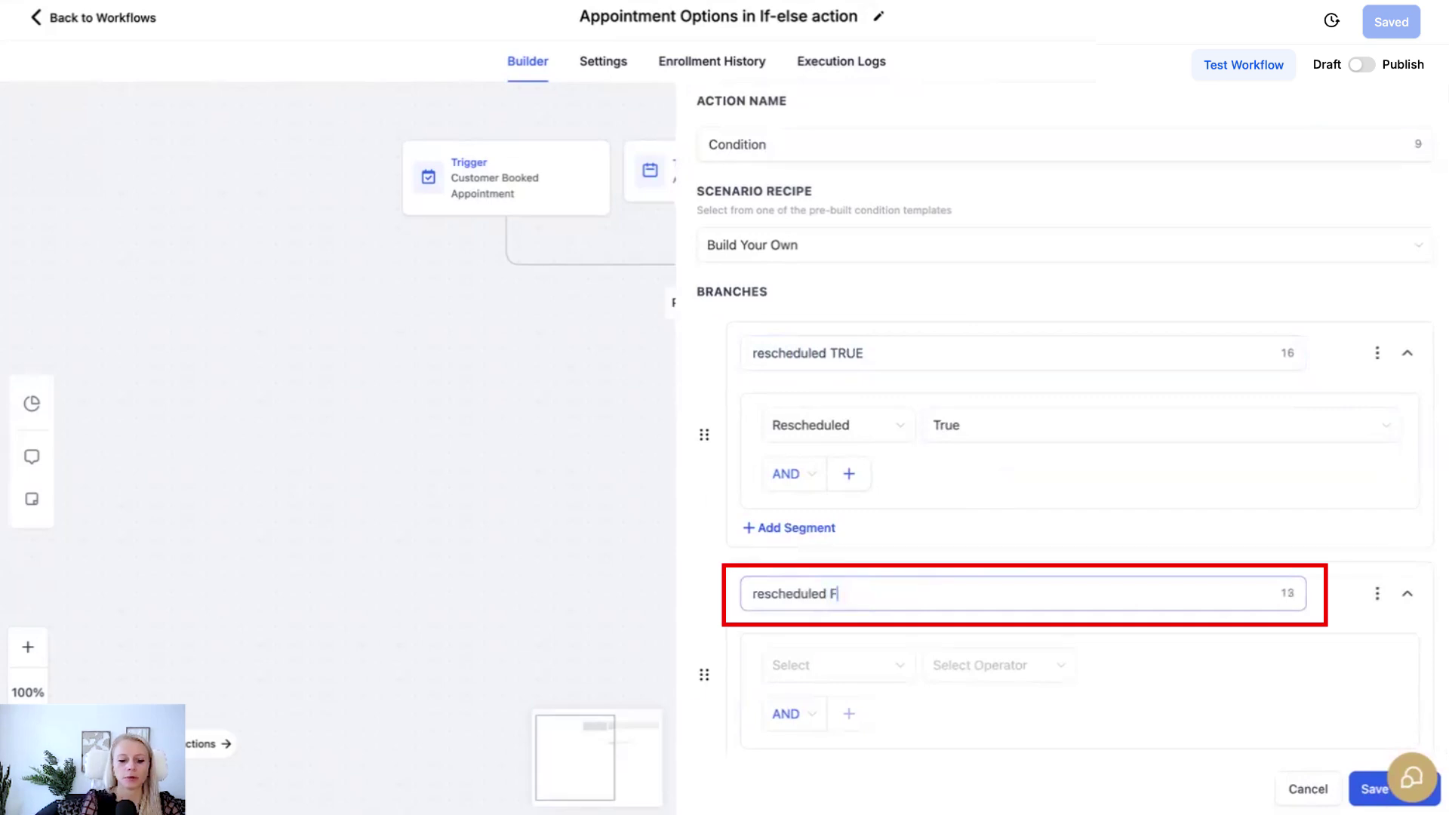
scroll(824, 430, down, 3)
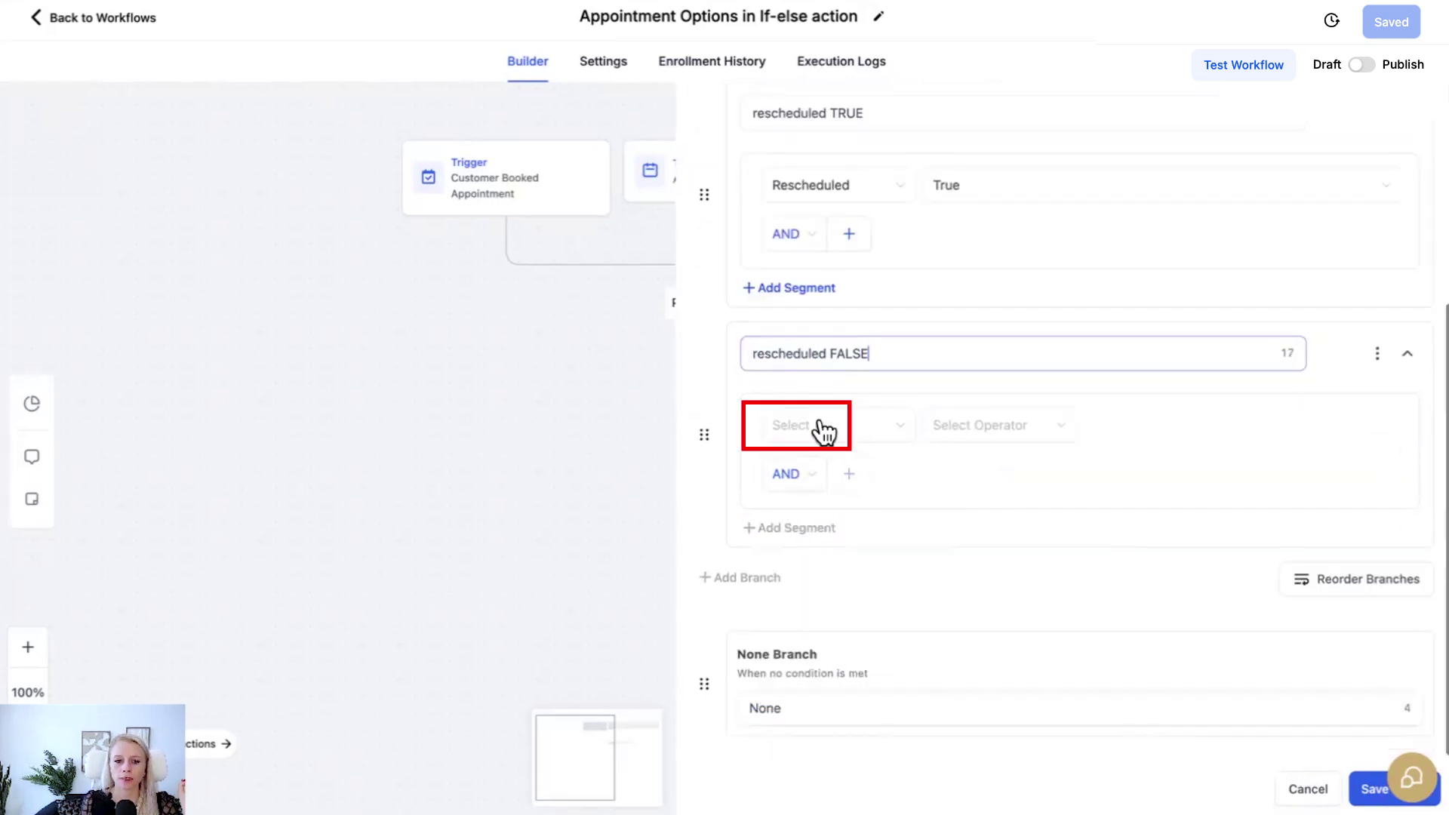
click(824, 428)
click(876, 645)
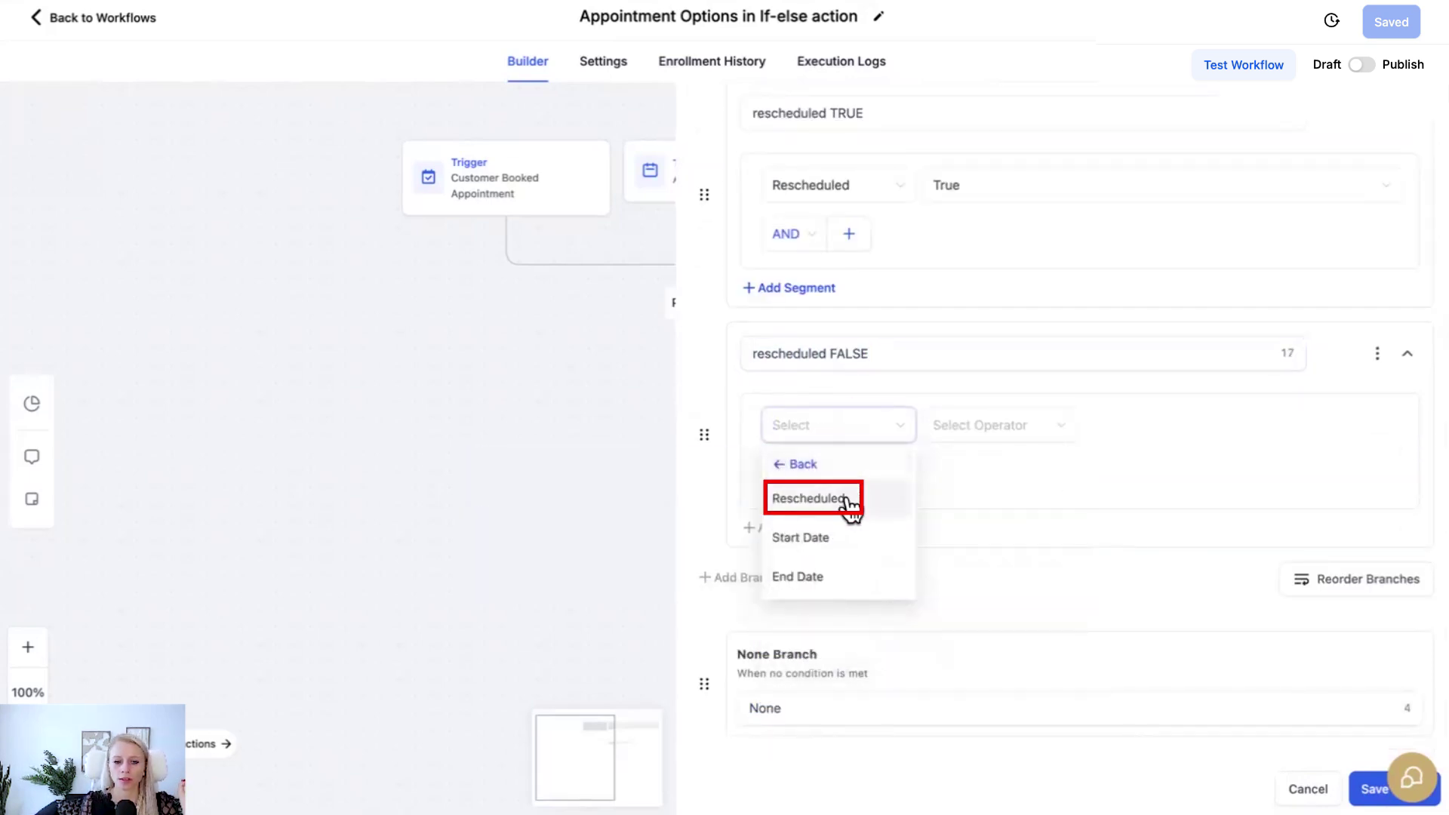
click(850, 500)
click(1044, 496)
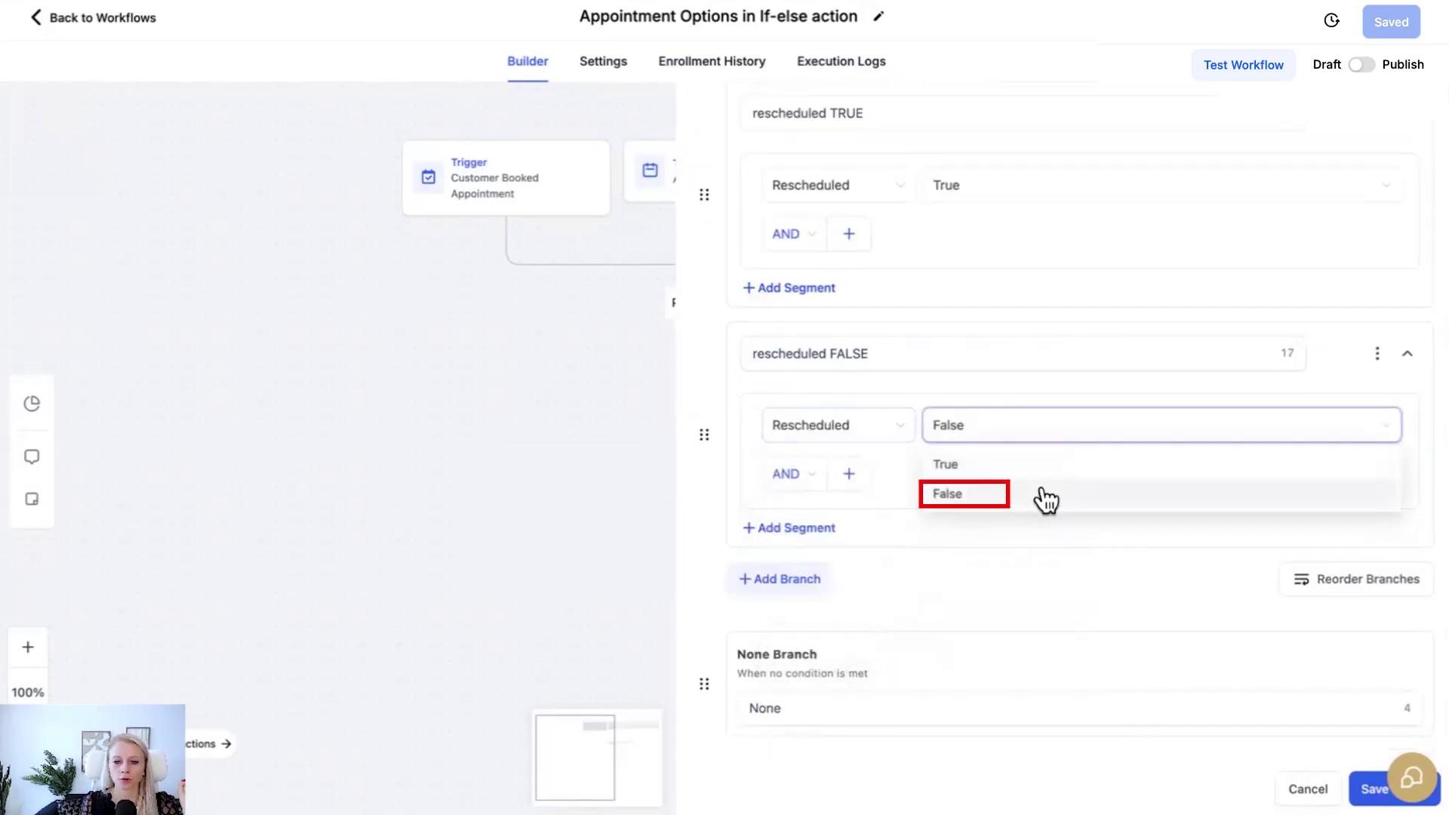
click(1372, 790)
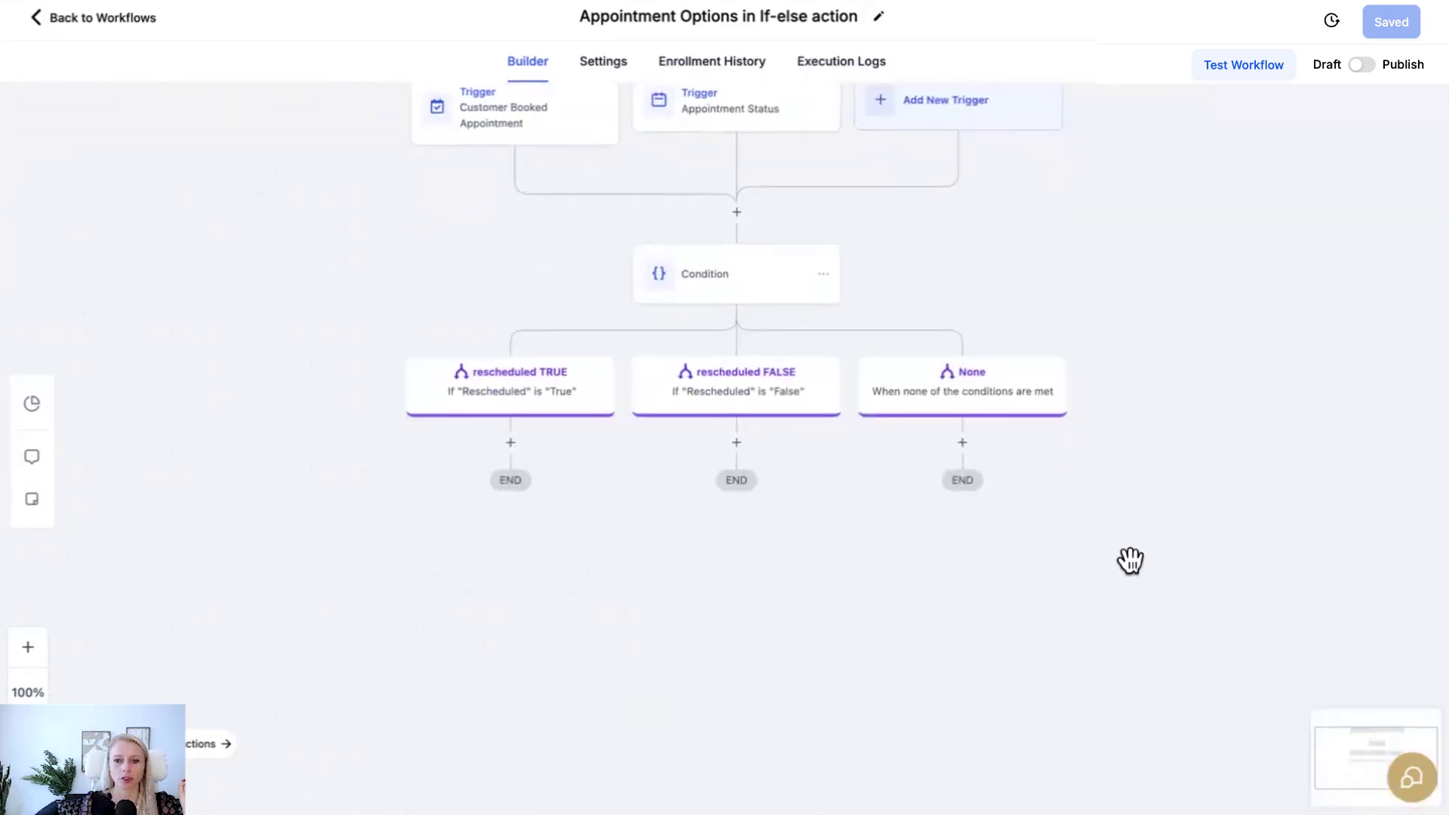
drag(1130, 560, 1142, 634)
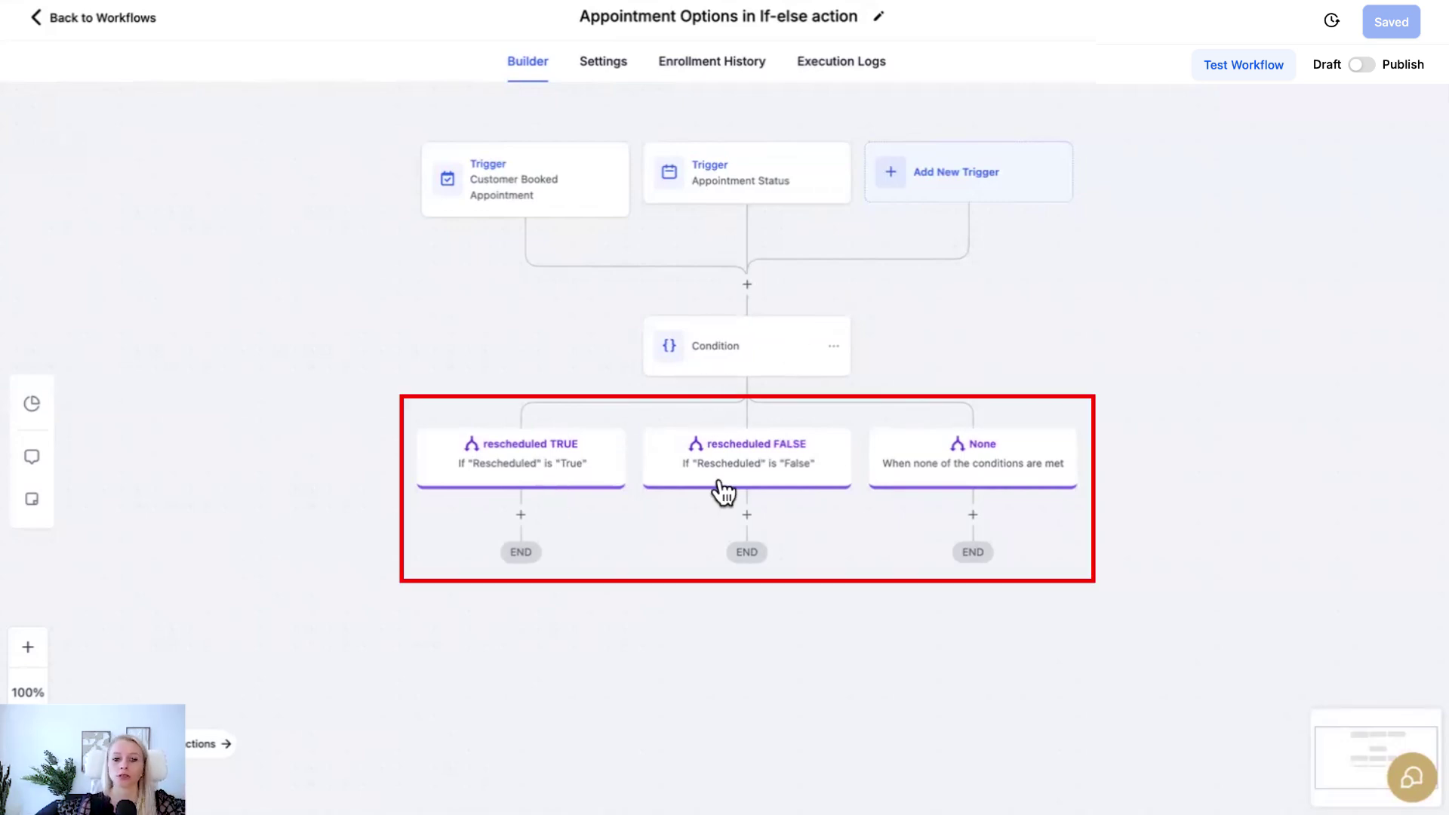
click(747, 361)
- Change the first branch's rule to Start Date Is Yesterday
scroll(1038, 432, down, 3)
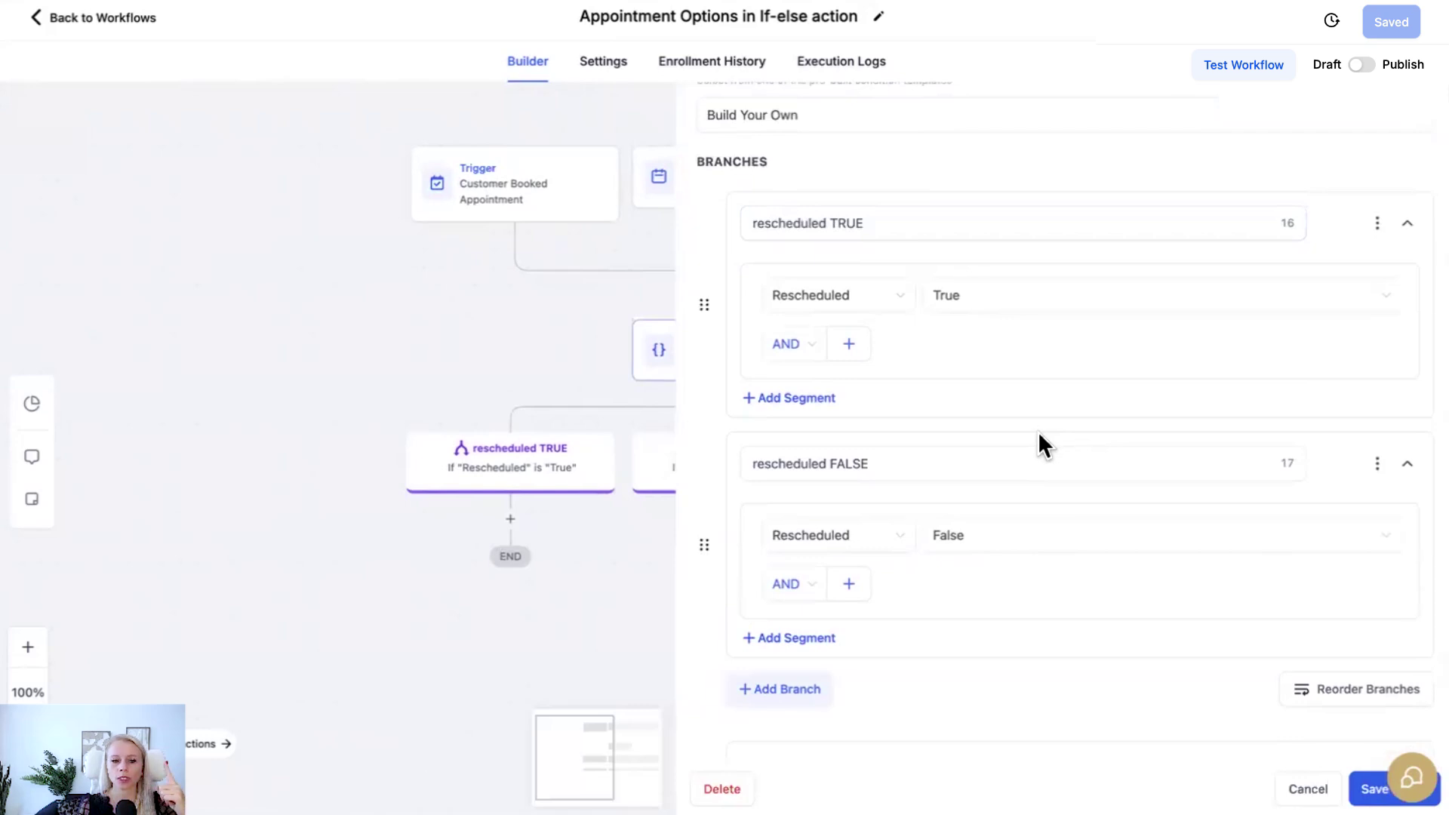
scroll(980, 540, up, 2)
click(880, 419)
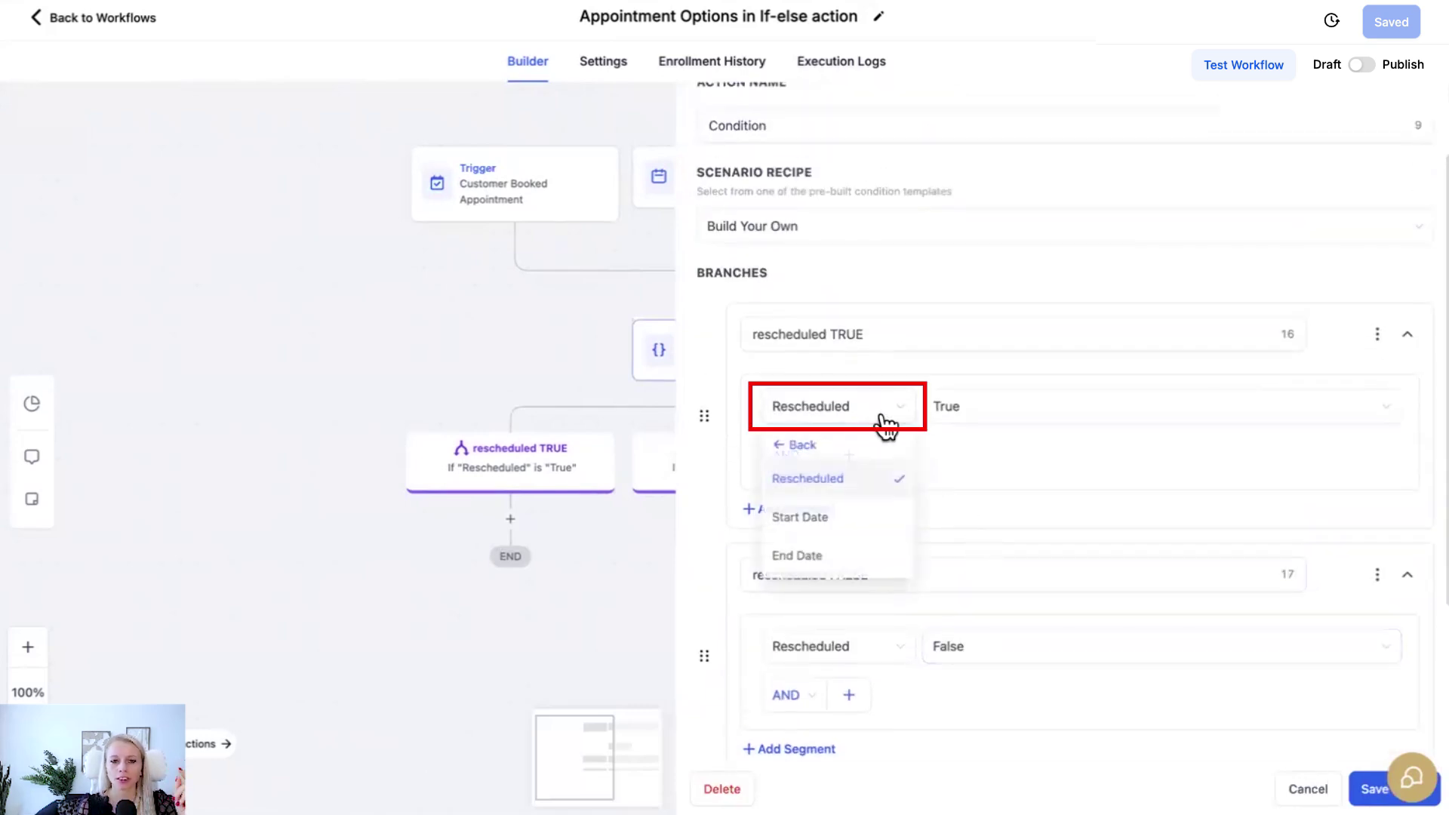
click(828, 521)
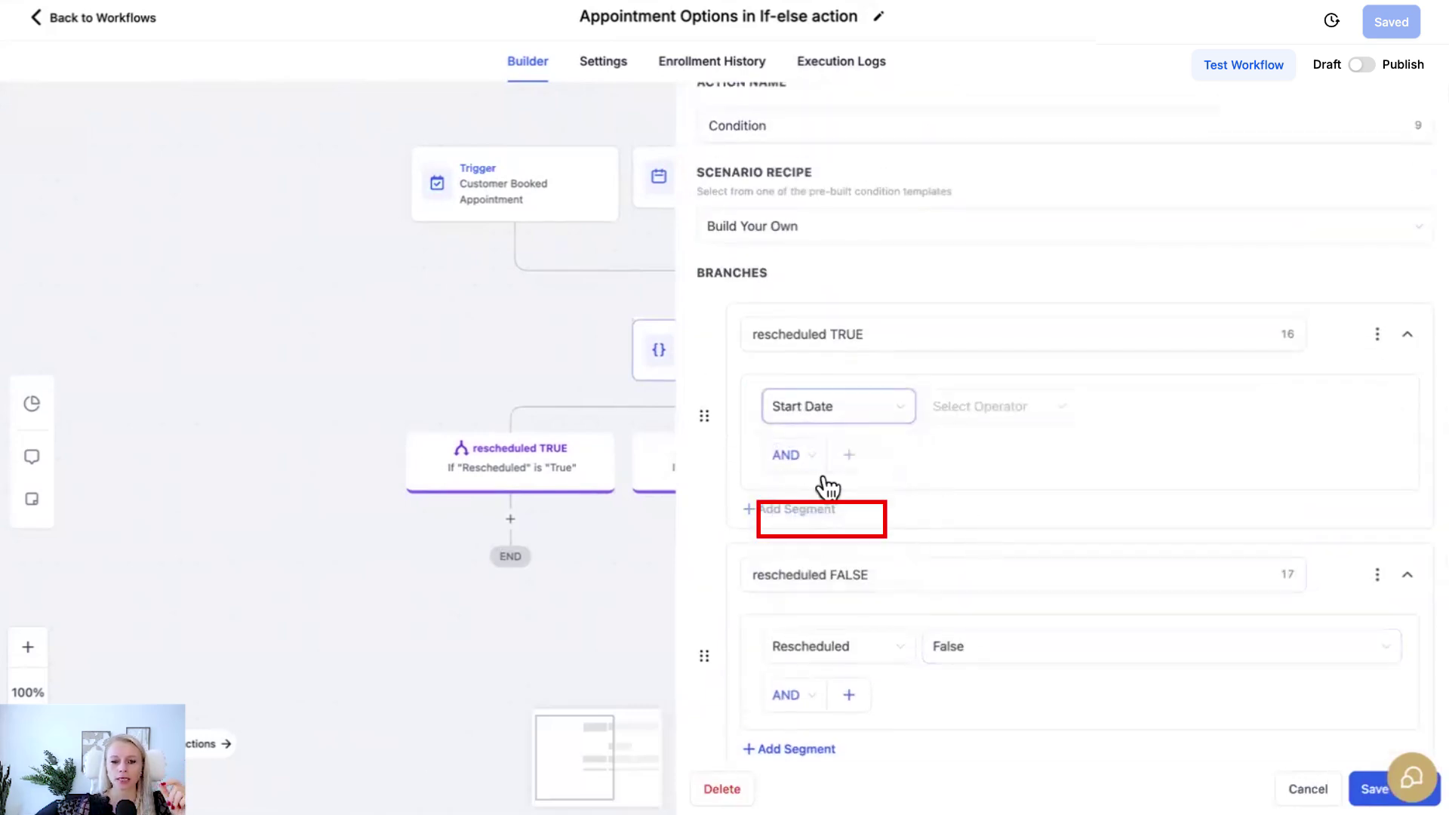
click(962, 413)
click(1020, 446)
click(1012, 417)
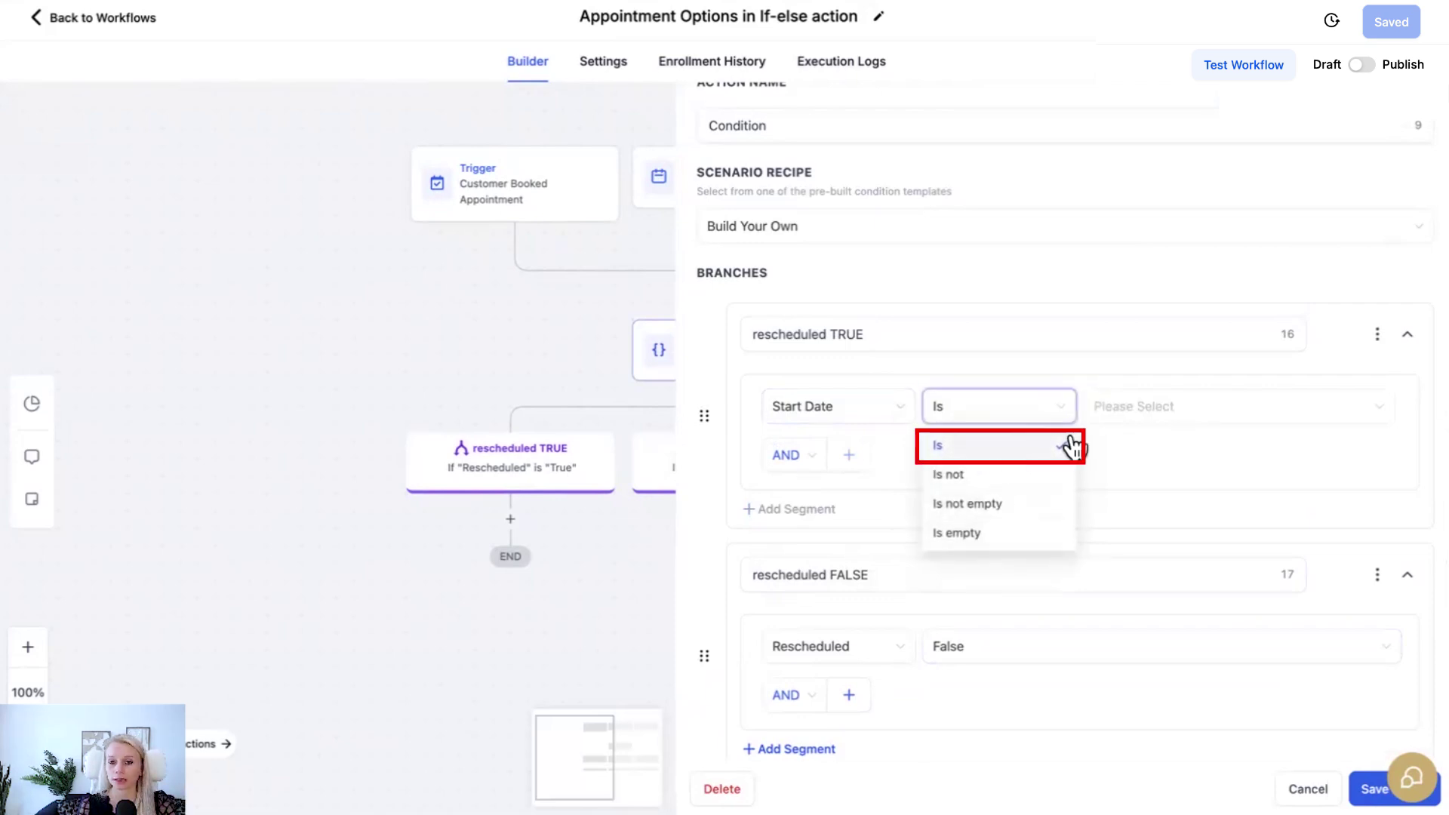
click(1188, 414)
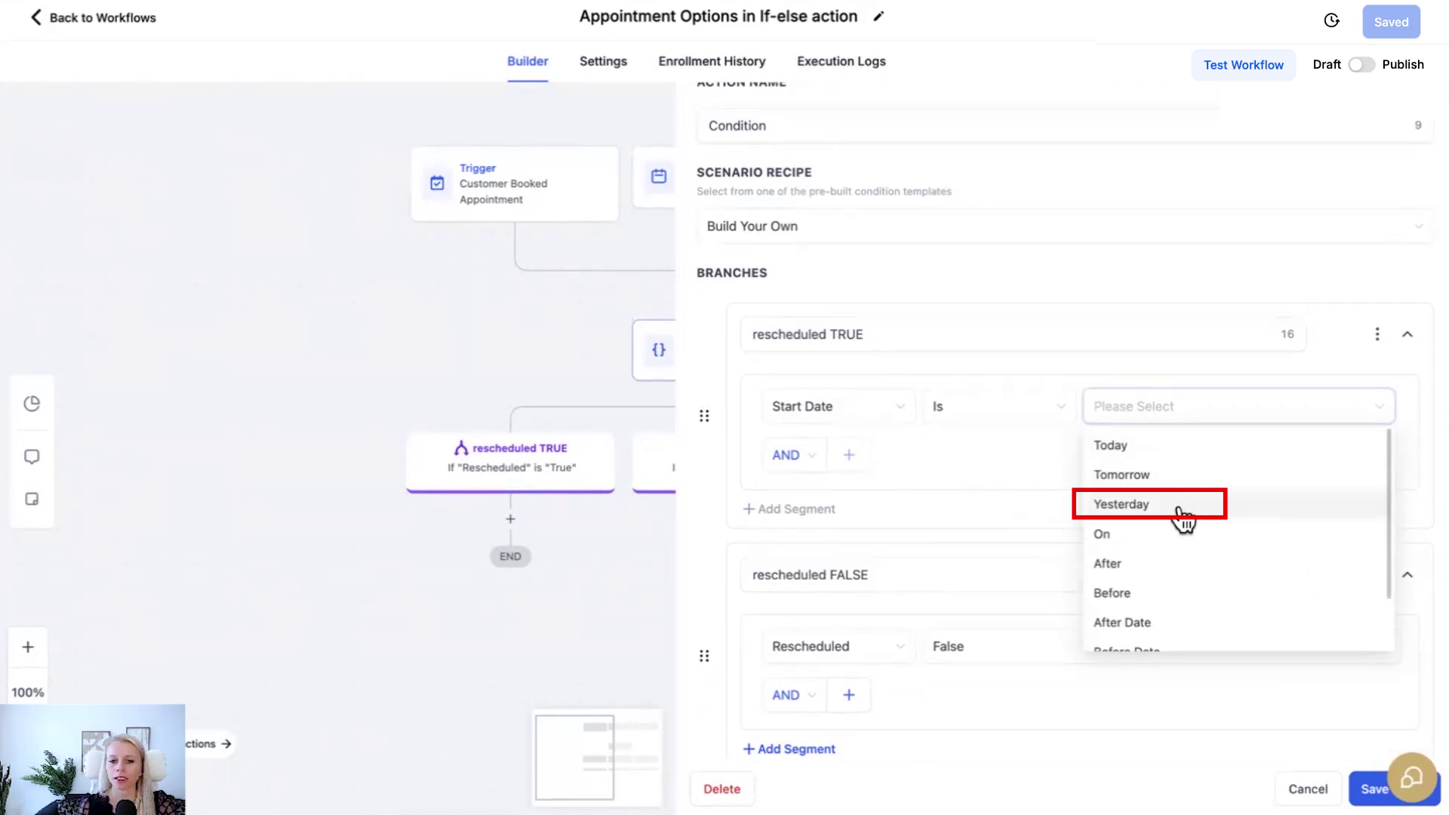
click(1146, 515)
- Delete the rescheduled FALSE branch, rename the first branch 'Start Date YESTERDAY', and save
scroll(1283, 483, down, 2)
click(1375, 454)
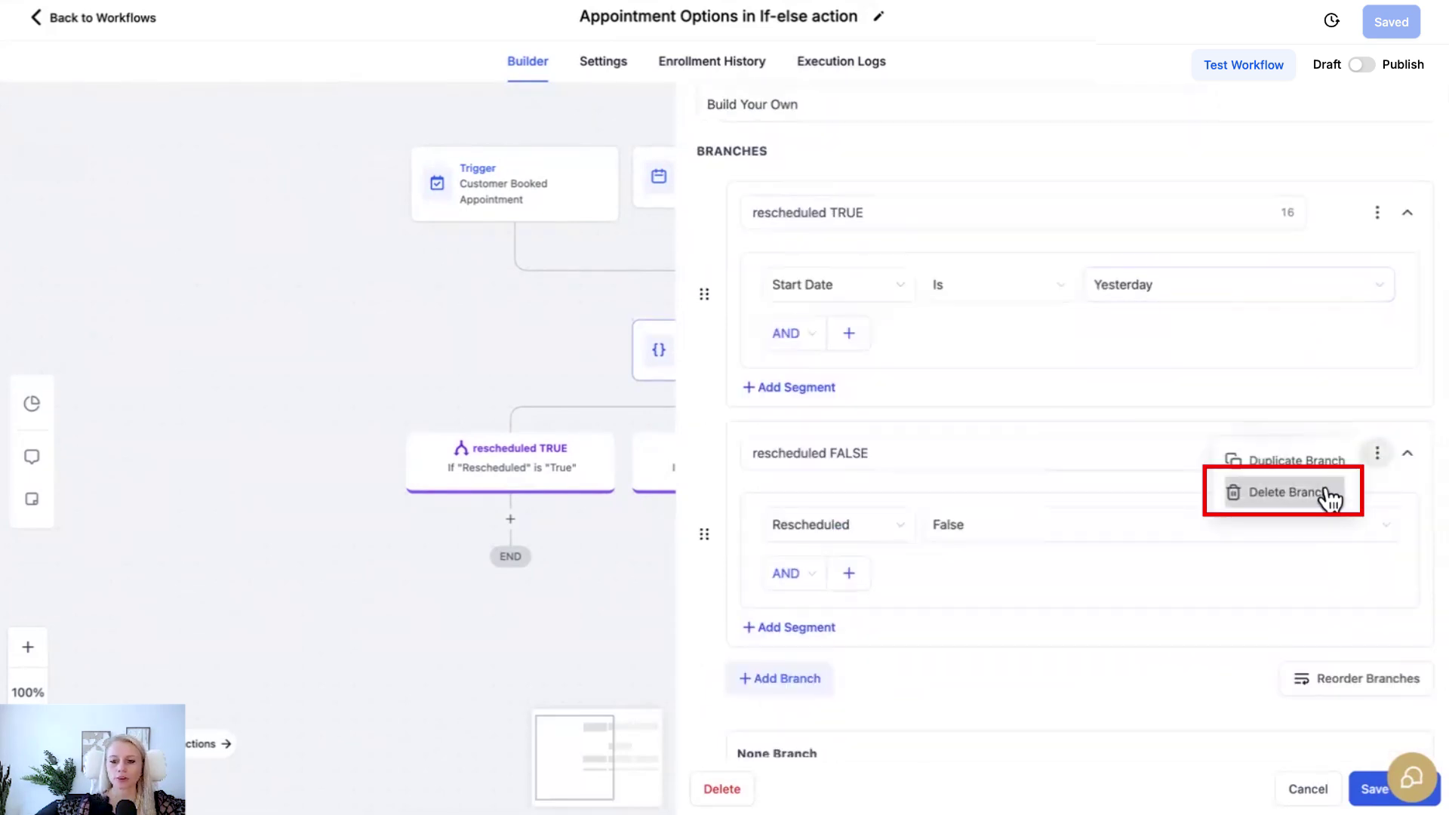
click(1288, 492)
click(935, 464)
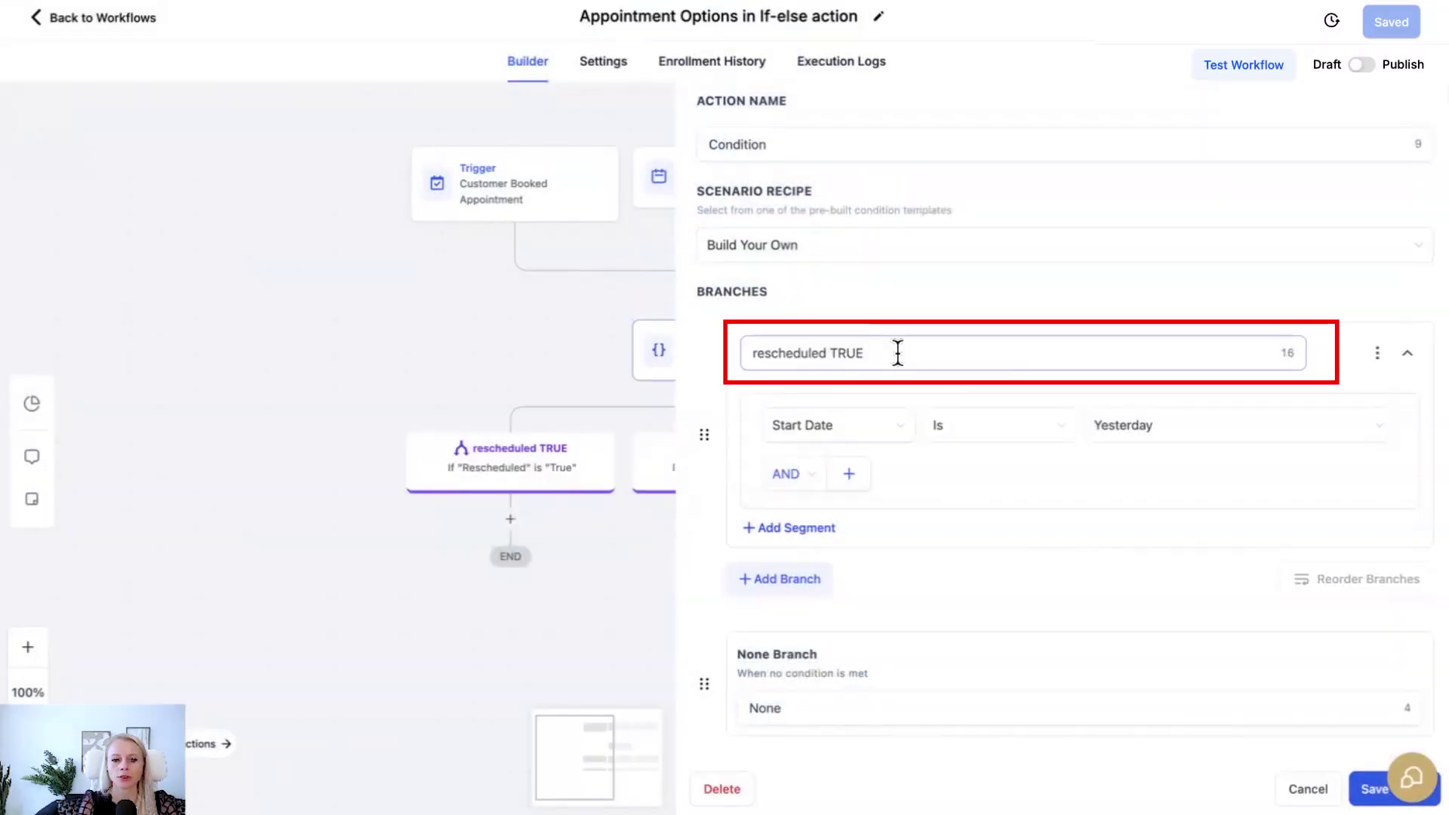
triple_click(898, 353)
text(Start Date YESTERDAY)
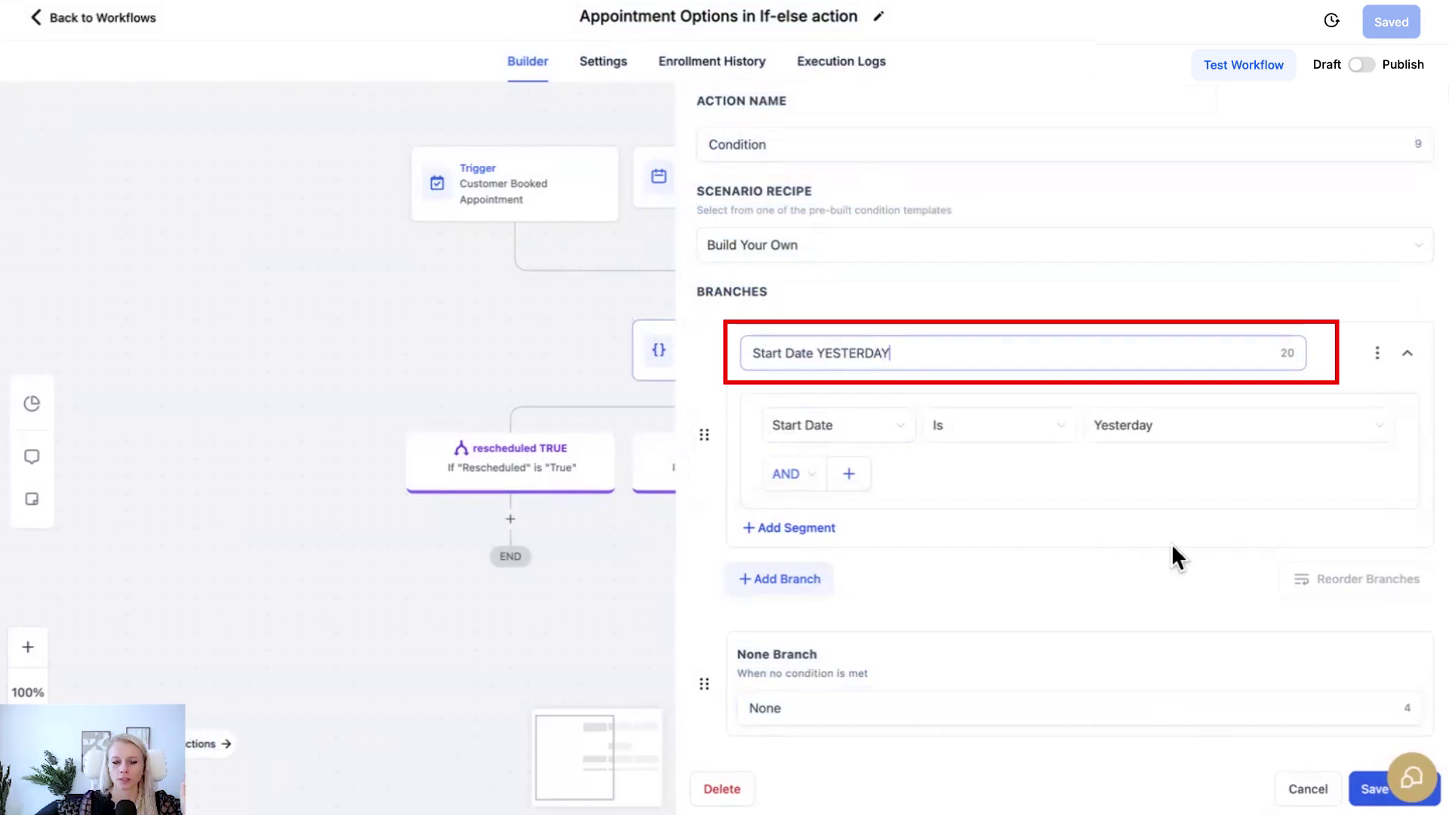
click(1373, 792)
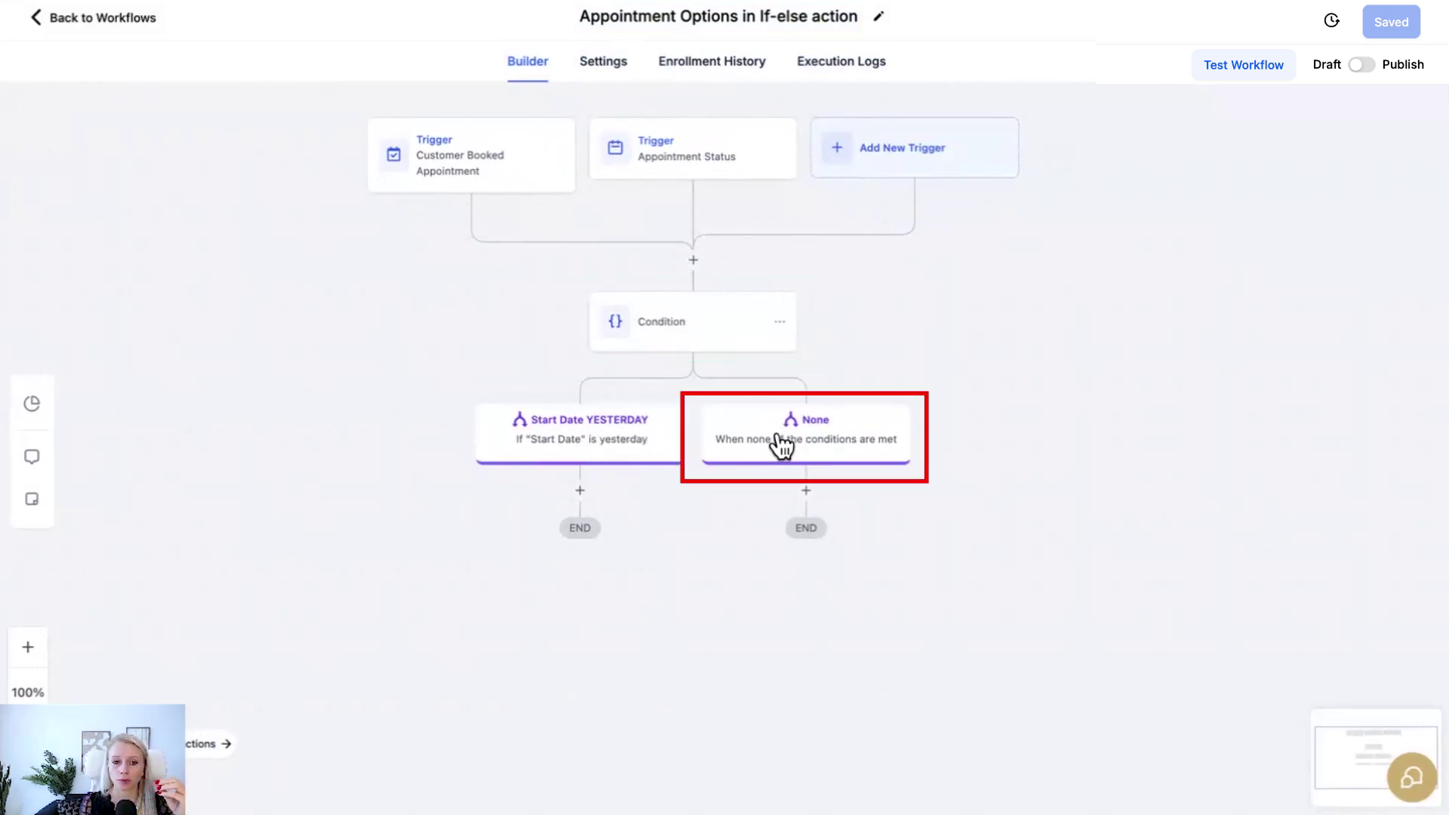
- Select the Start Date YESTERDAY branch on the canvas to reopen its Condition settings
click(596, 445)
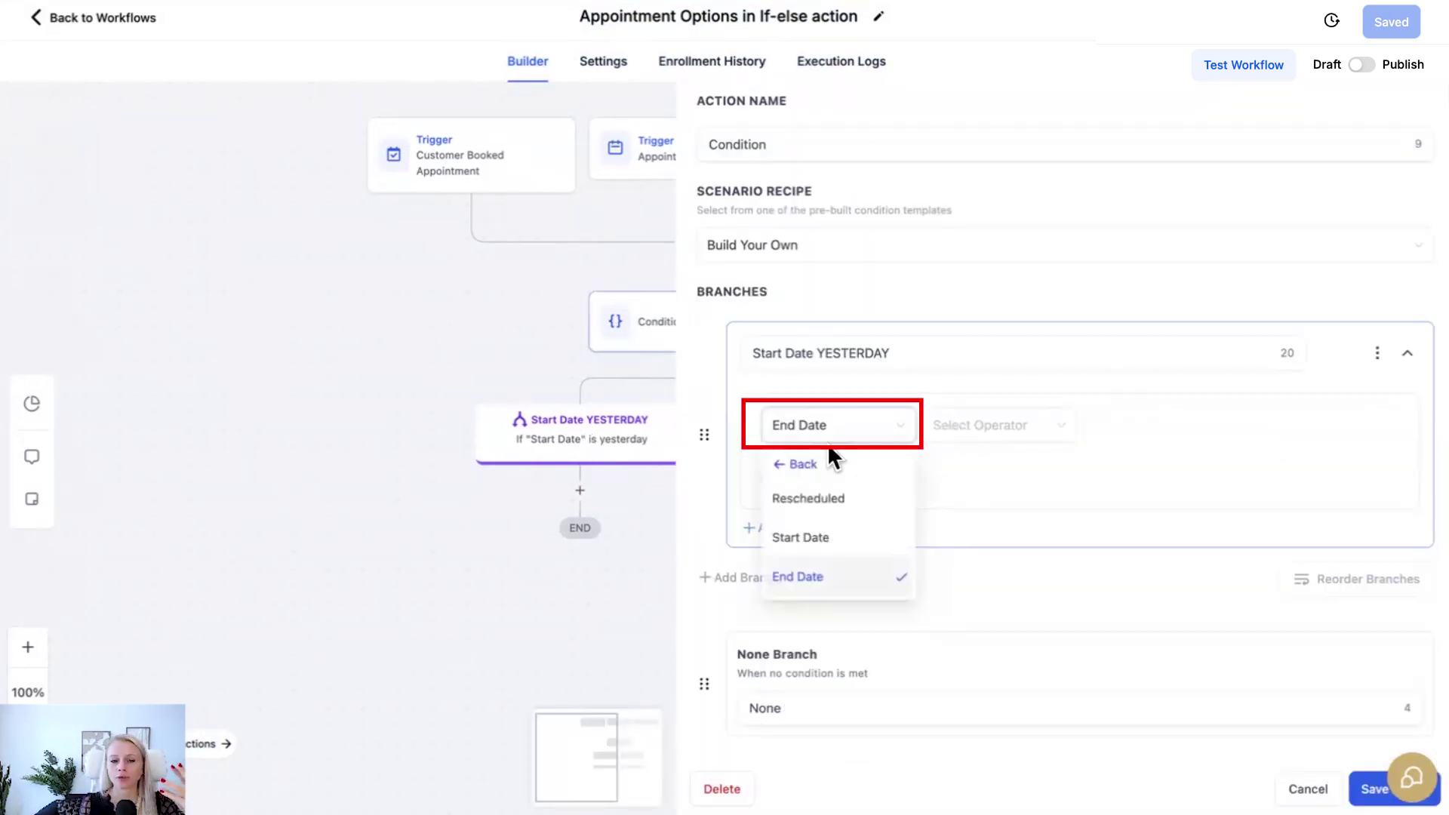
- Make the branch rule read End Date Is Today
click(834, 592)
click(981, 441)
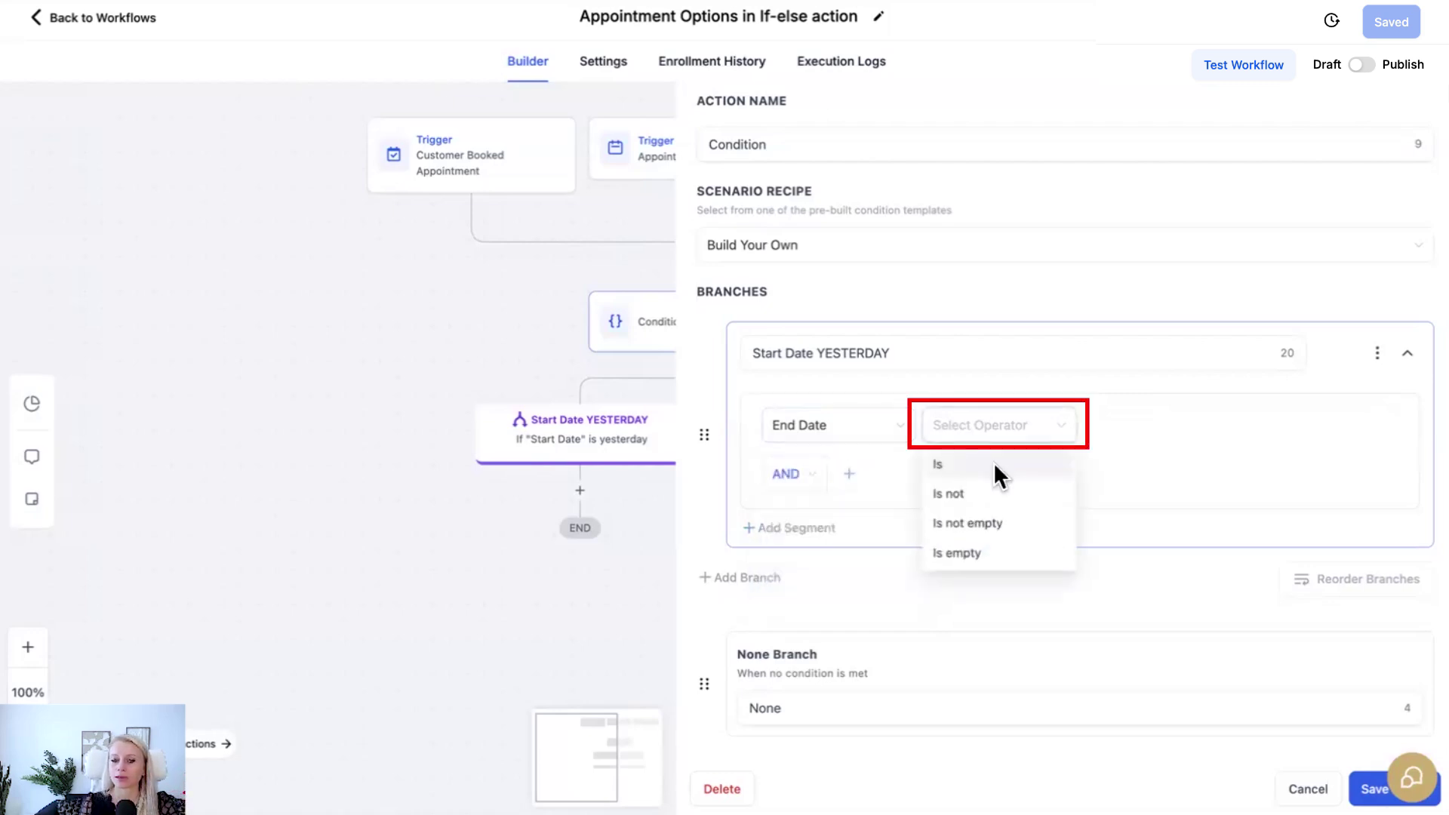
click(993, 461)
click(1235, 449)
click(1224, 476)
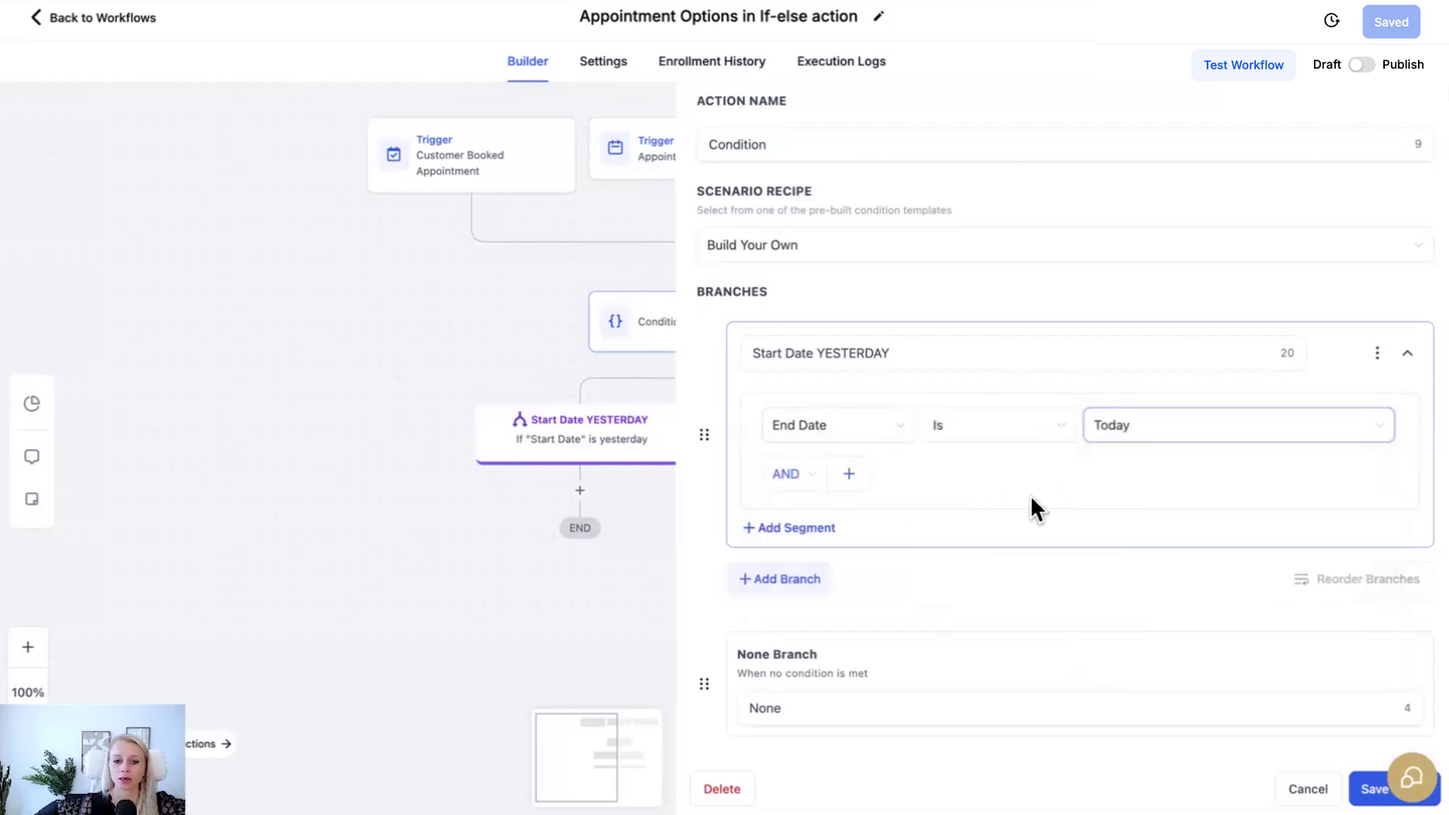